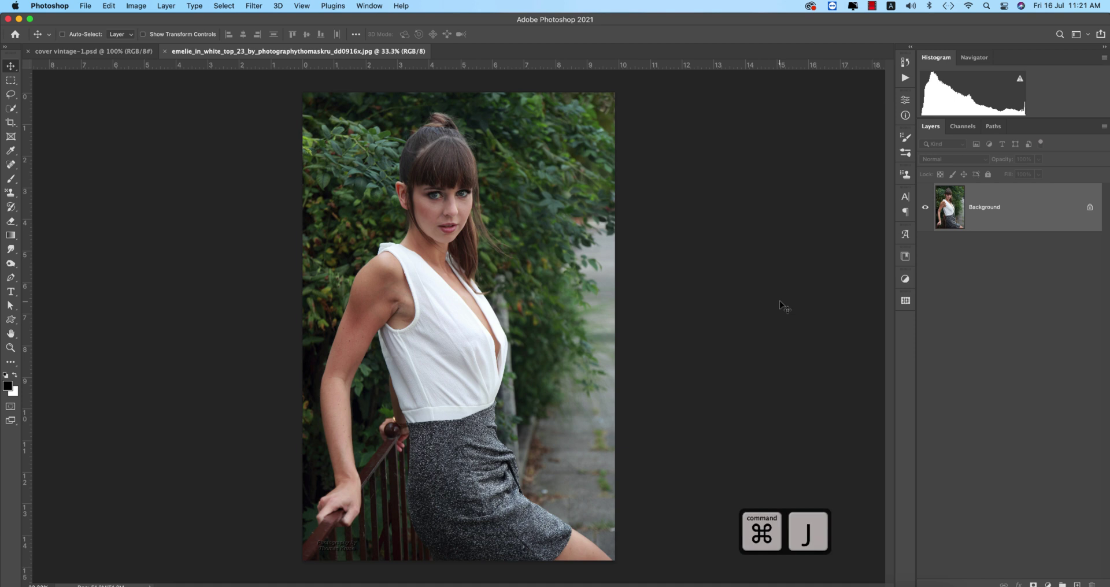
Duplicate the photo to Layer 1 and open it in the Camera Raw Filter.
key(super+j)
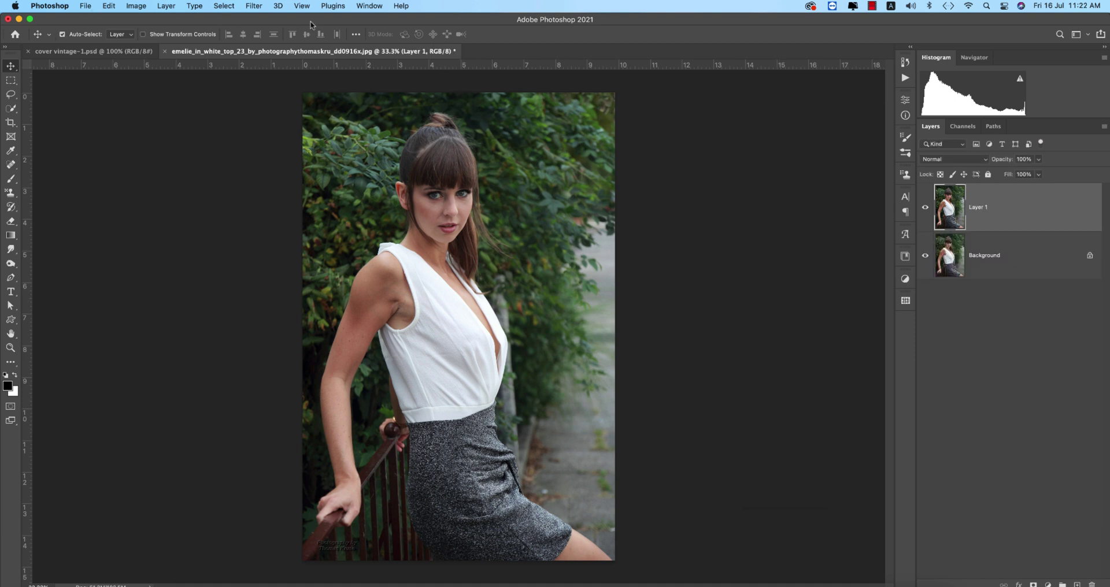
click(261, 9)
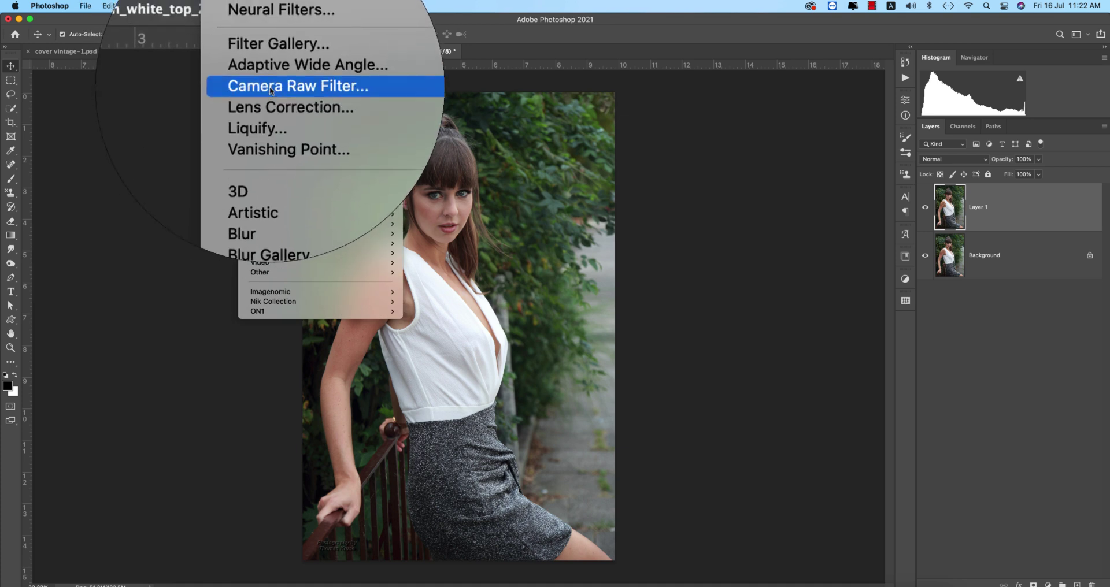
click(314, 96)
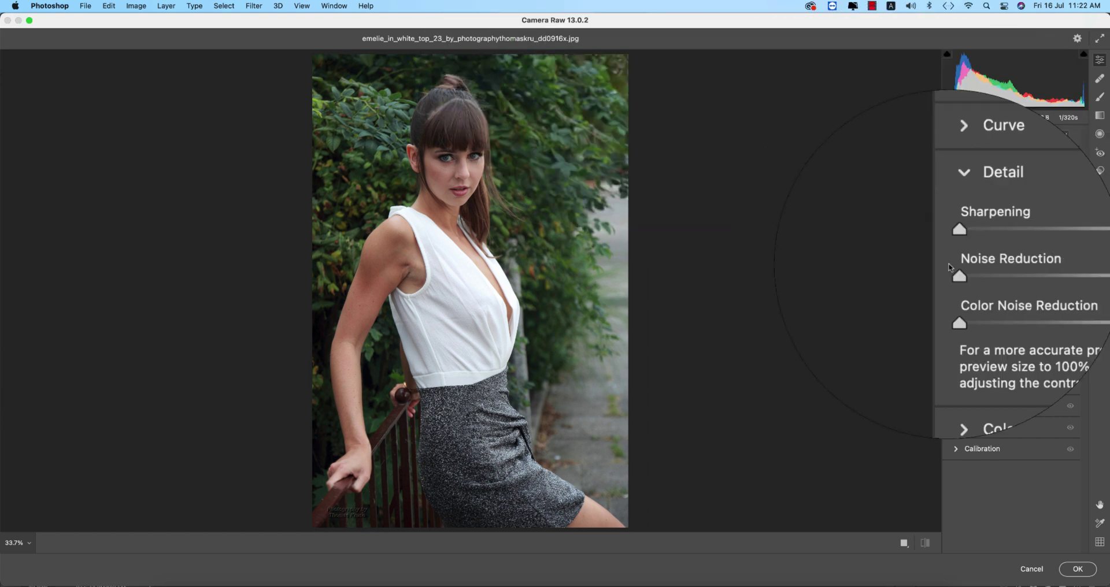
Collapse the Detail and Color Grading panels in Camera Raw.
click(956, 221)
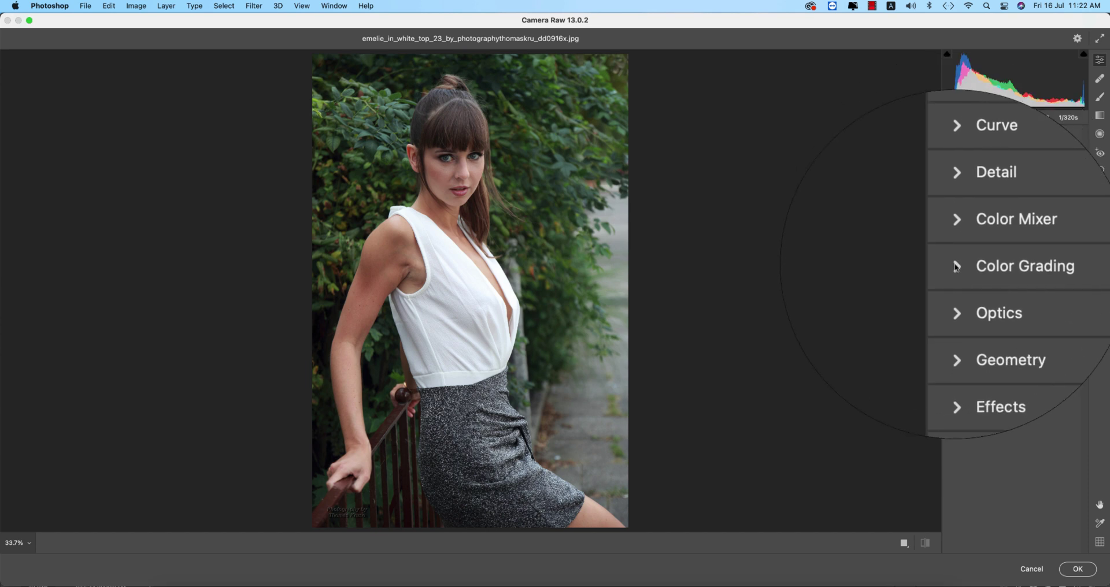
click(956, 271)
click(956, 272)
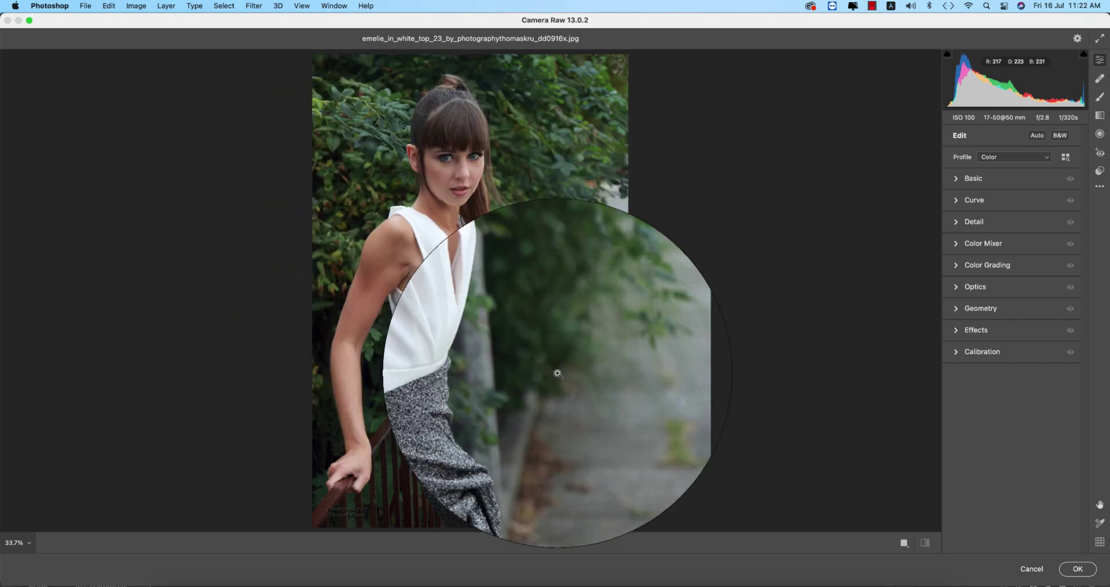
Load the vintage.xmp settings file via the Edit panel's Load Settings option.
click(1099, 186)
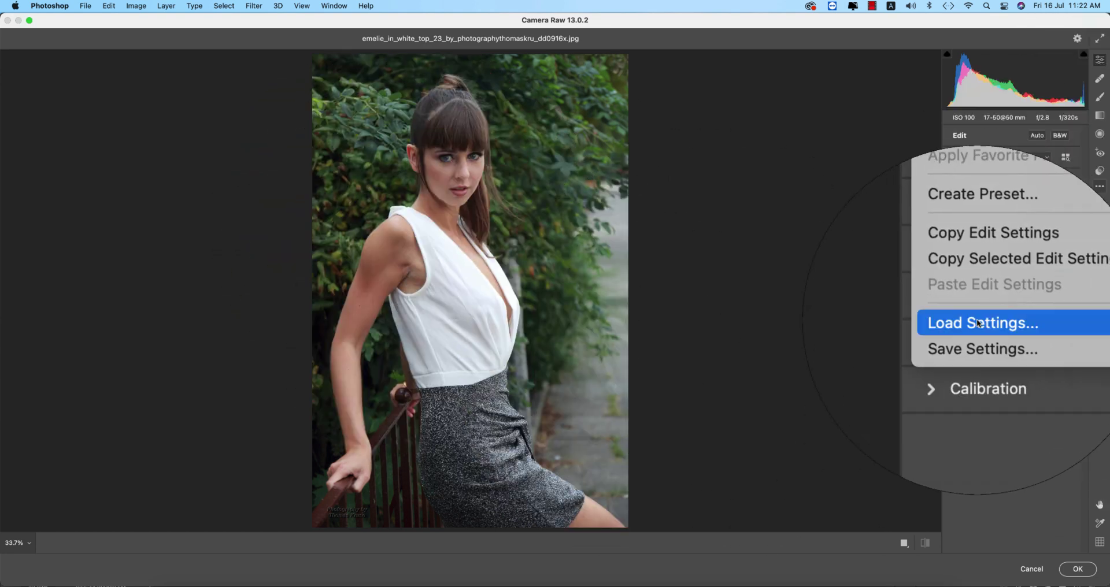
click(1041, 322)
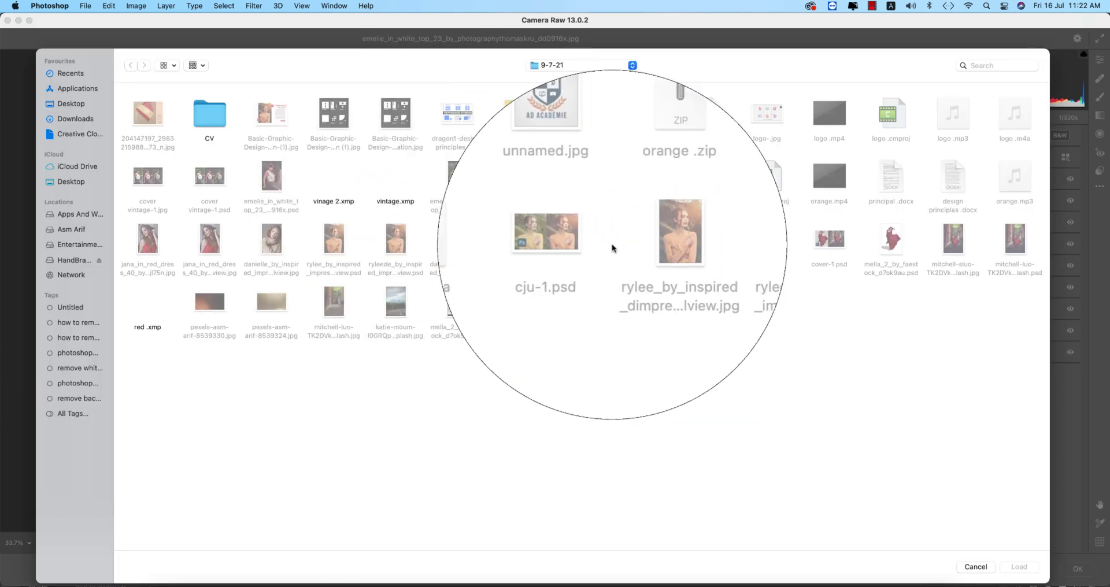
click(401, 197)
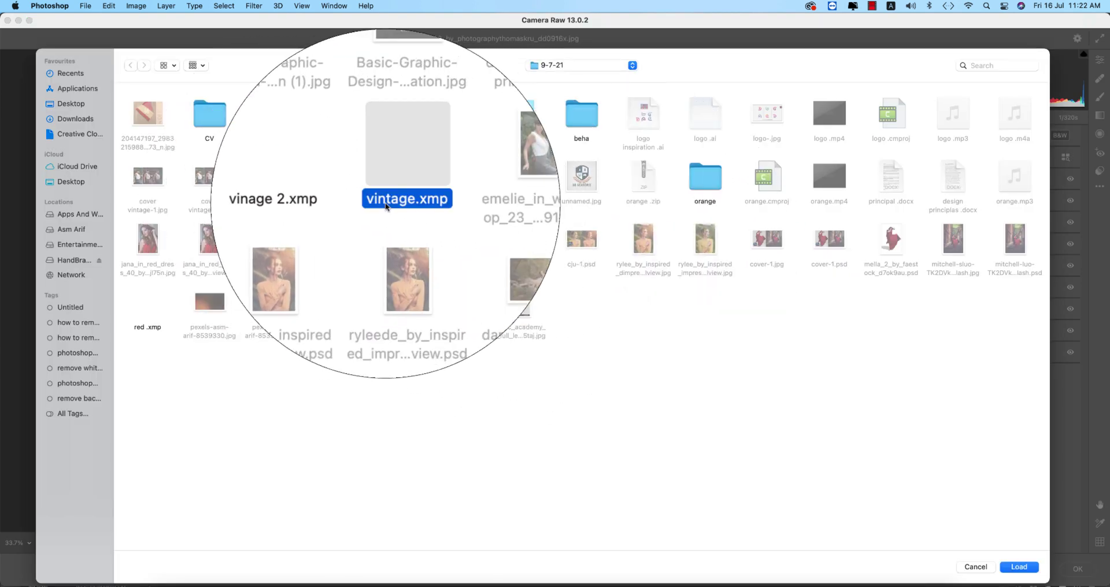
click(1019, 567)
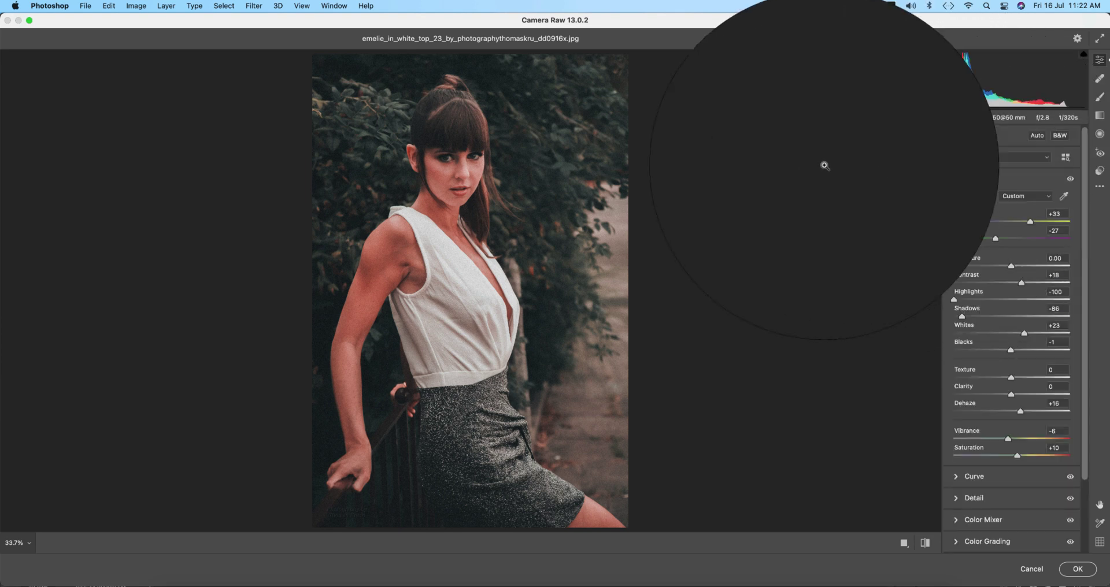
scroll(1011, 489, down, 3)
click(1054, 130)
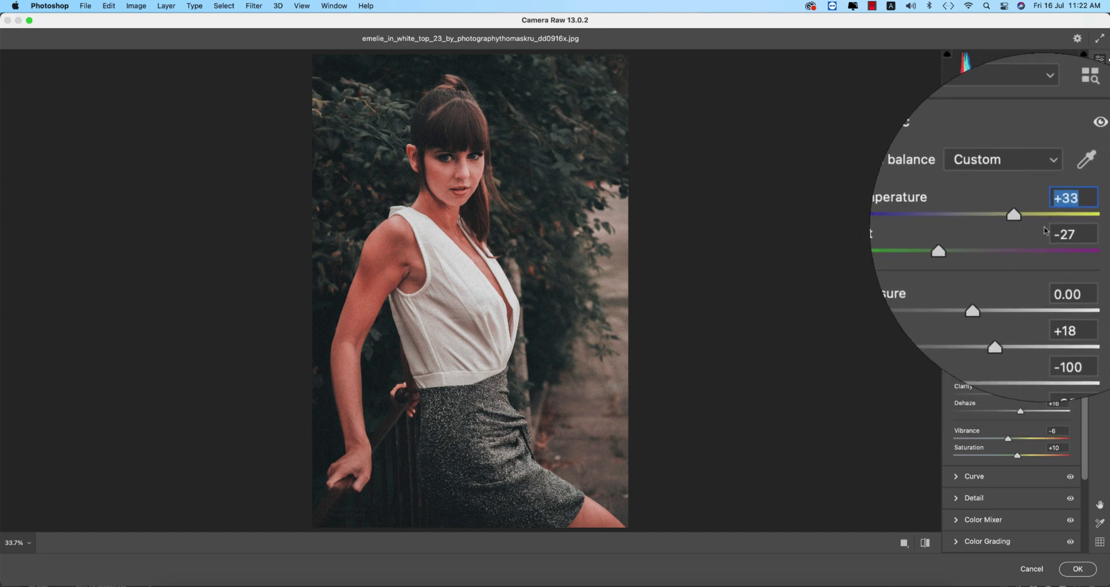
key(Tab)
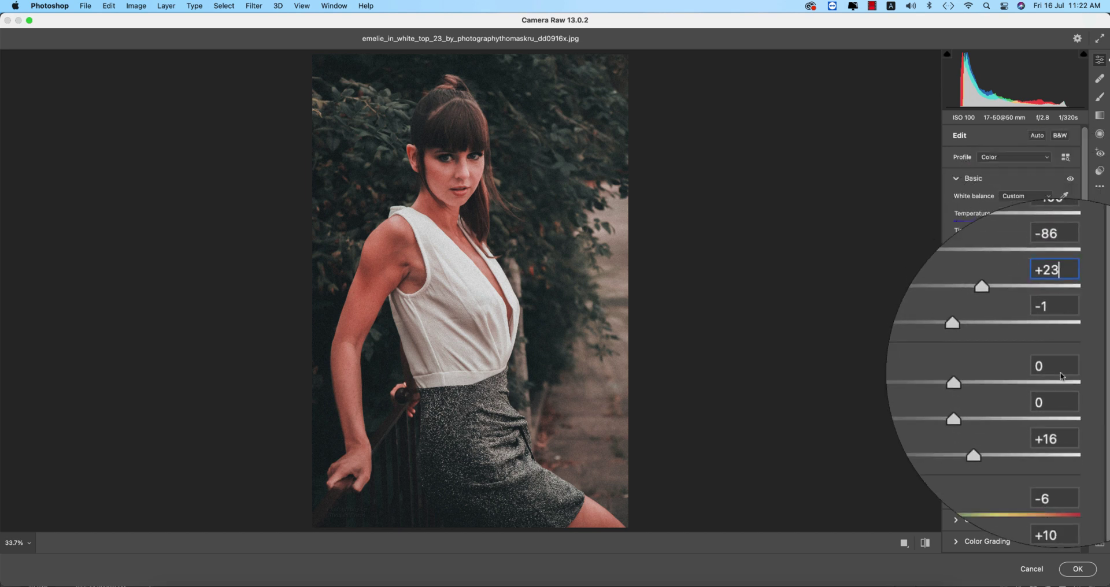
click(1061, 343)
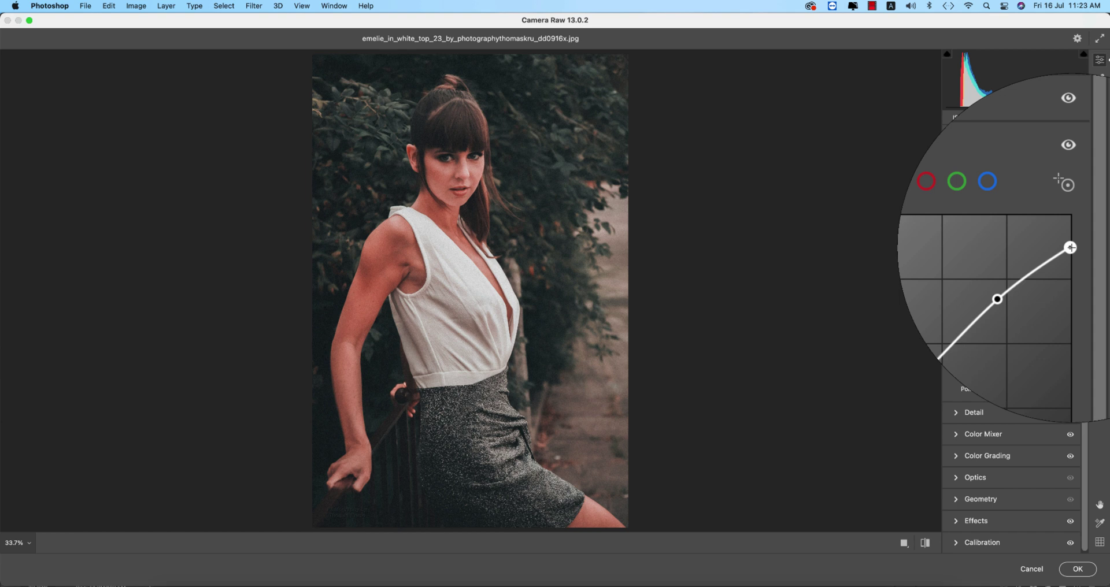
Check the Detail panel's Noise Reduction and Color Noise Reduction values.
click(955, 201)
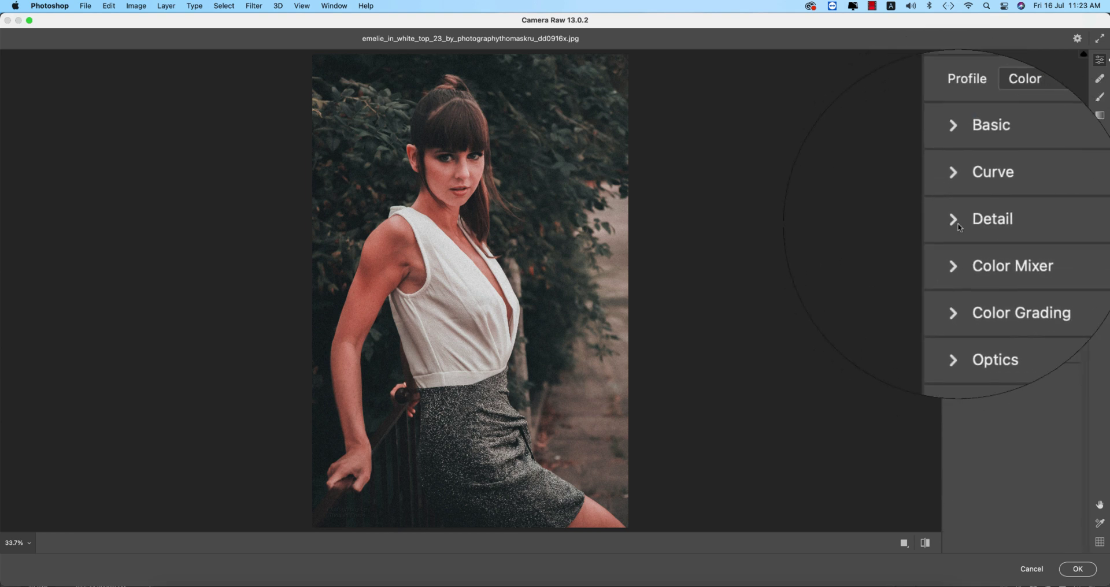
click(956, 223)
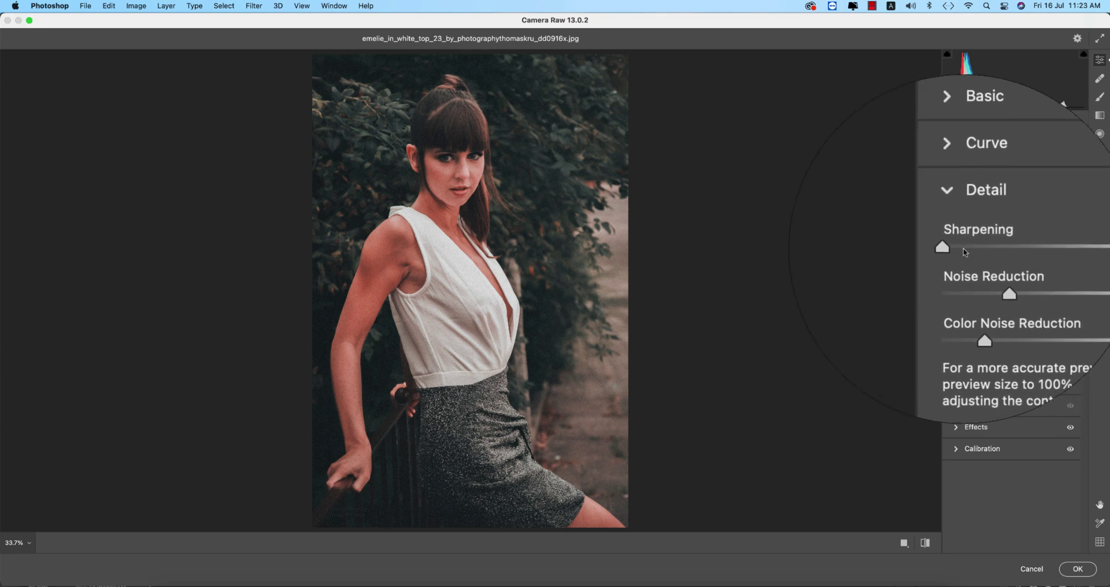
click(1048, 263)
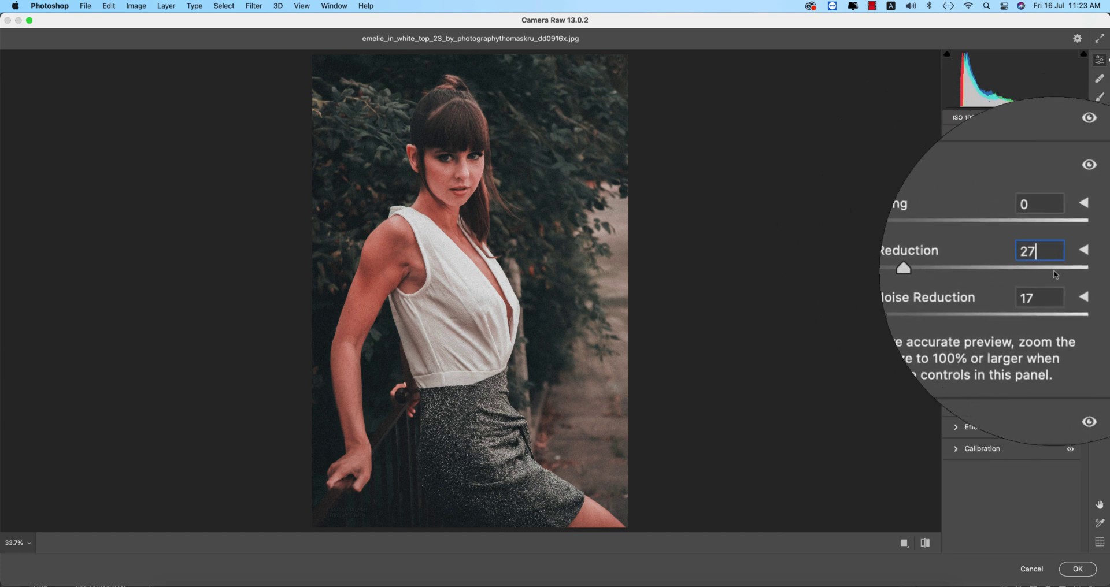
key(Tab)
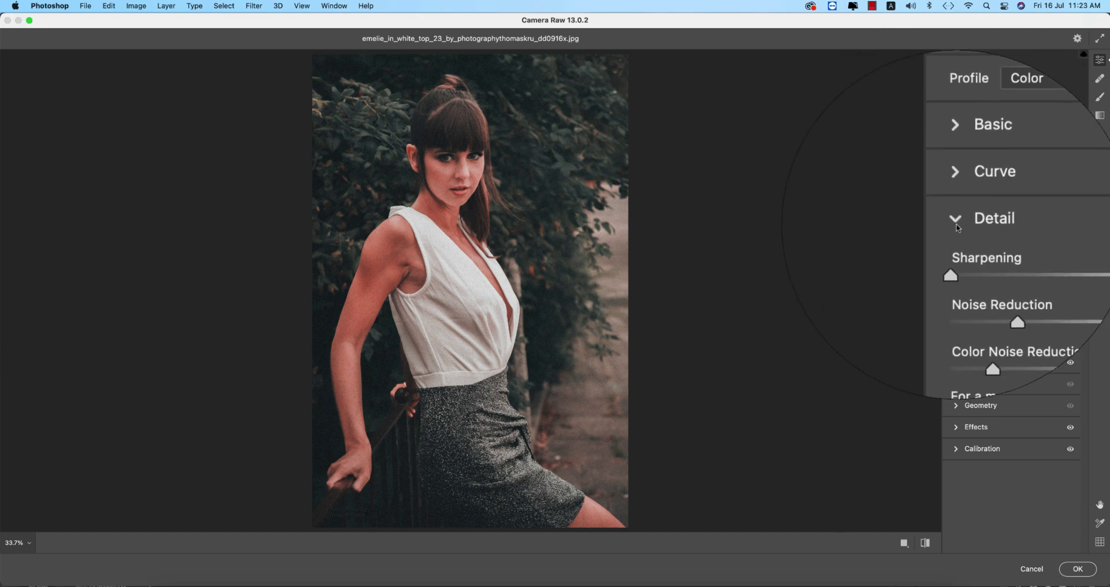
click(956, 218)
Expand the Color Mixer and review the HSL values for Reds, Oranges and Aquas.
click(958, 245)
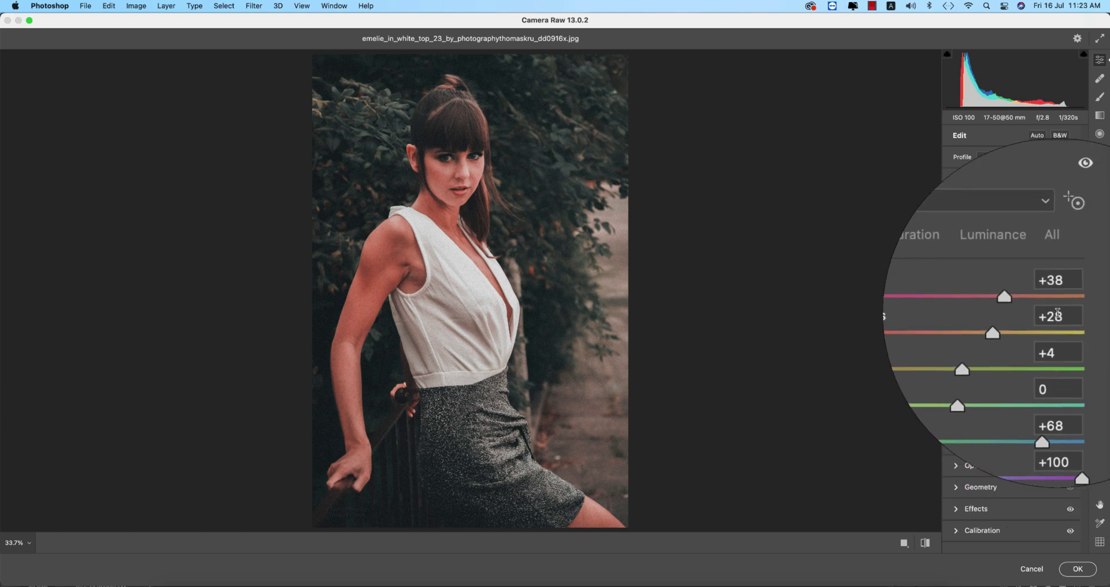
click(1055, 266)
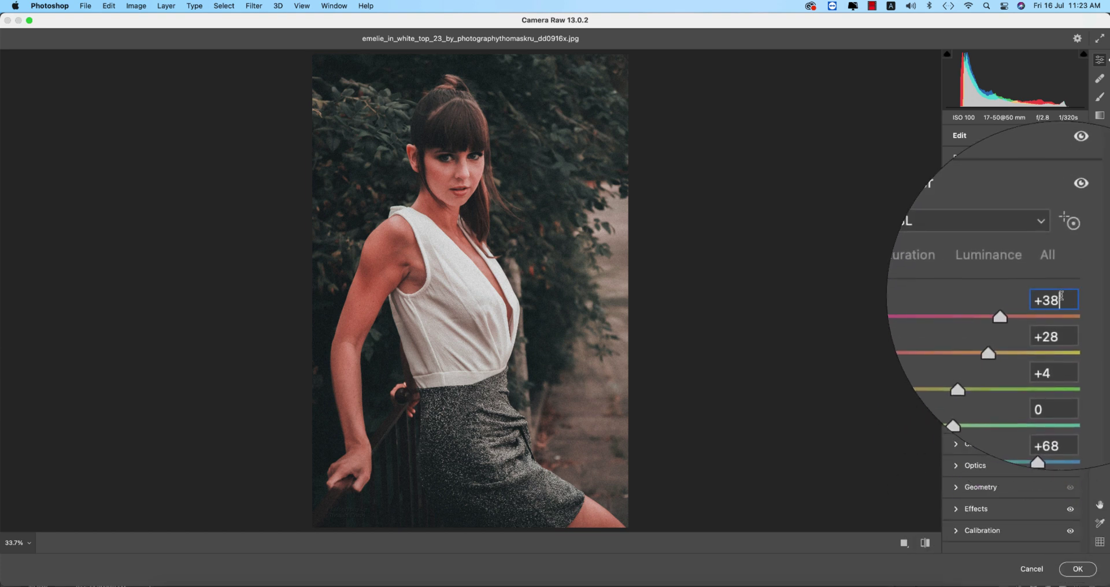
click(1062, 312)
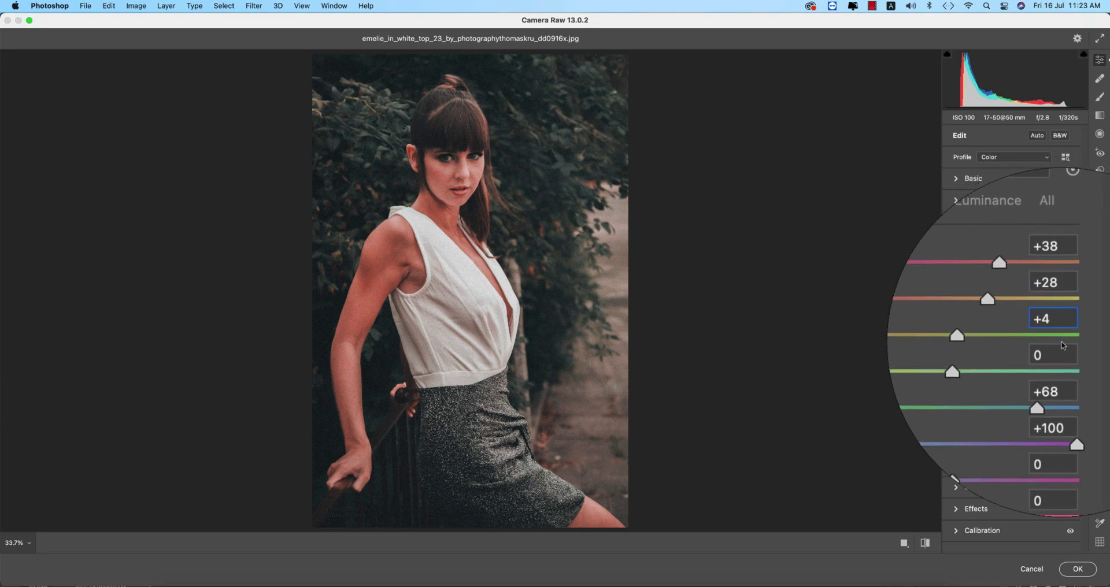
click(1056, 367)
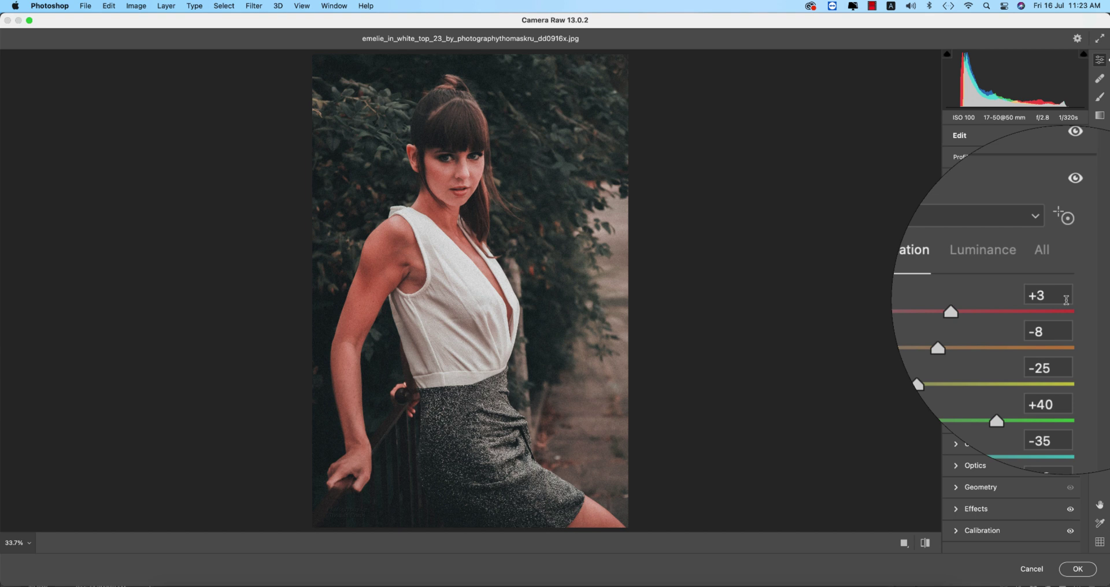
Switch between the Color Mixer's Hue, Luminance and Saturation views, checking the Oranges and Aquas saturation.
click(955, 282)
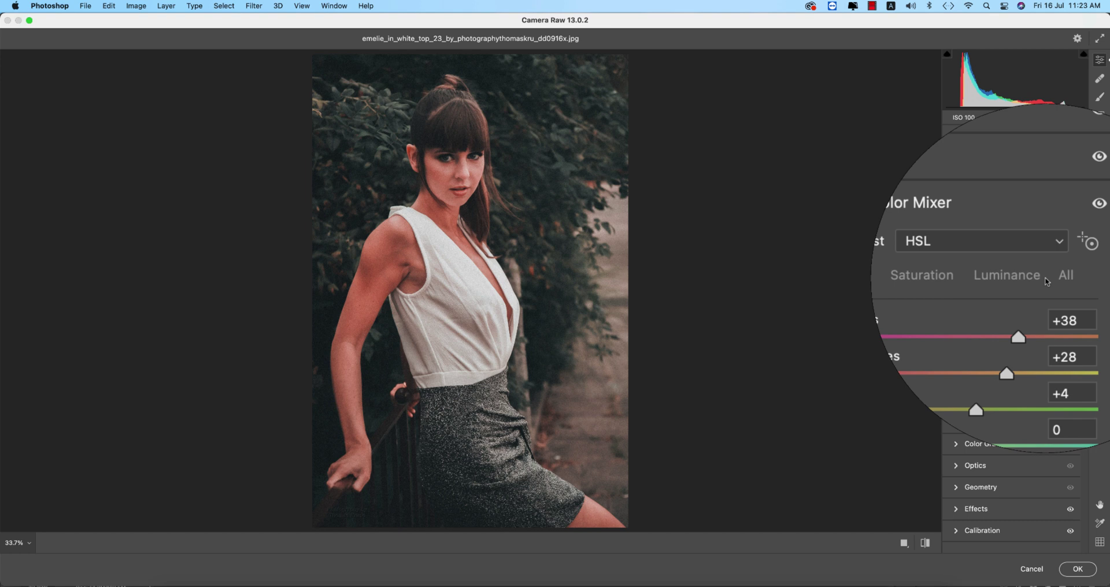
click(1047, 281)
click(983, 276)
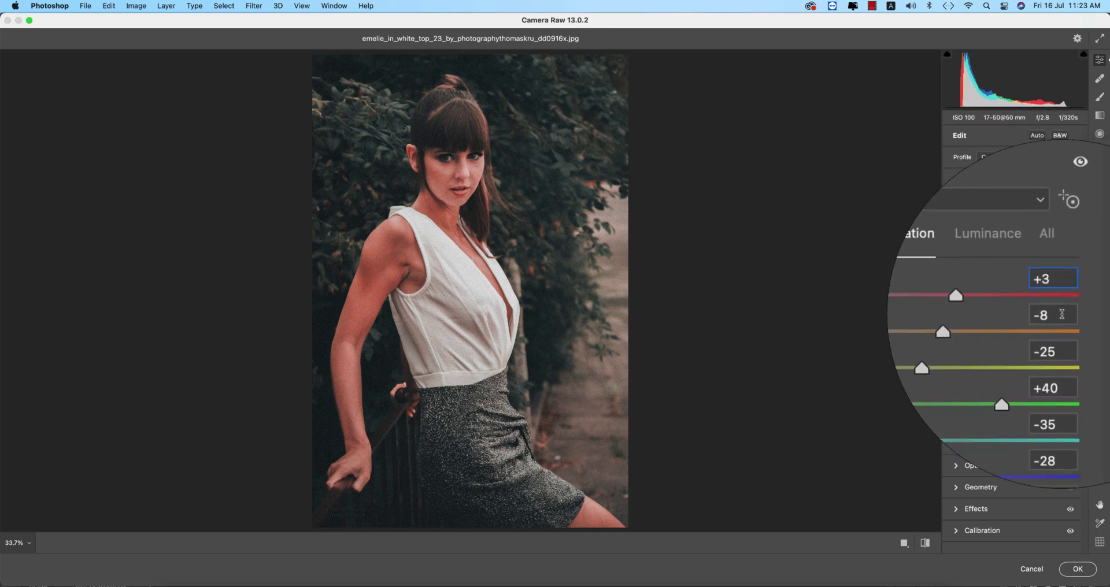
click(1061, 314)
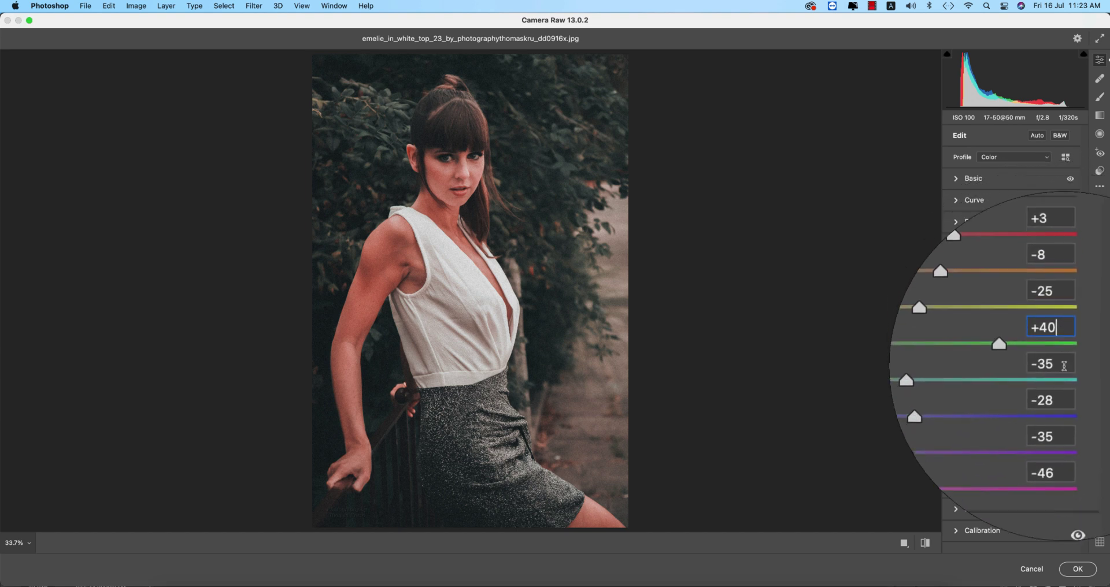
click(1066, 373)
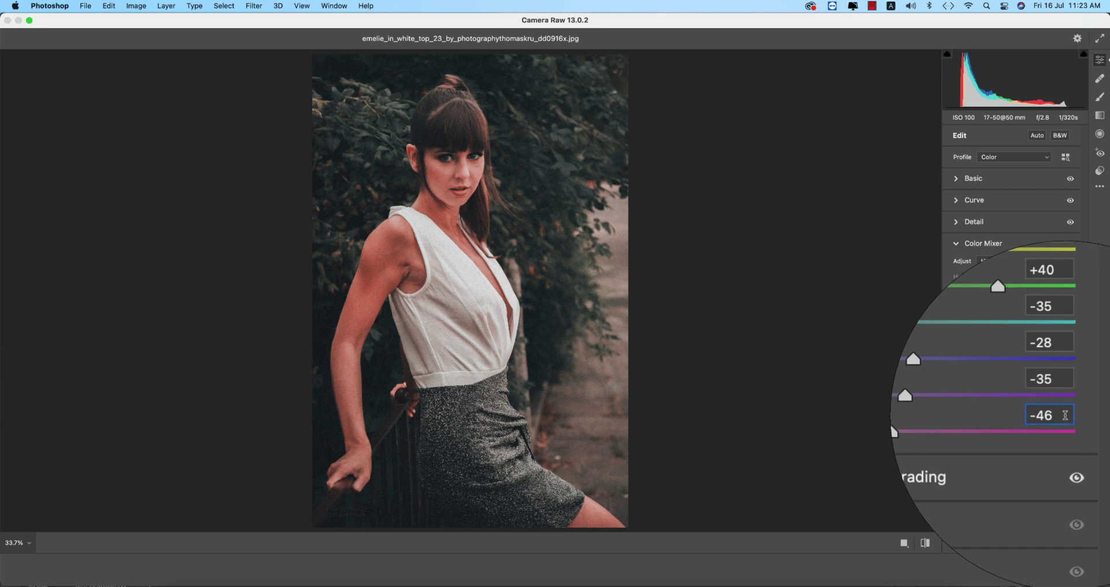
Set Luminance to Reds +17, Oranges +12, Yellows +9, Greens -79, Aquas -38, Blues -29.
click(1027, 282)
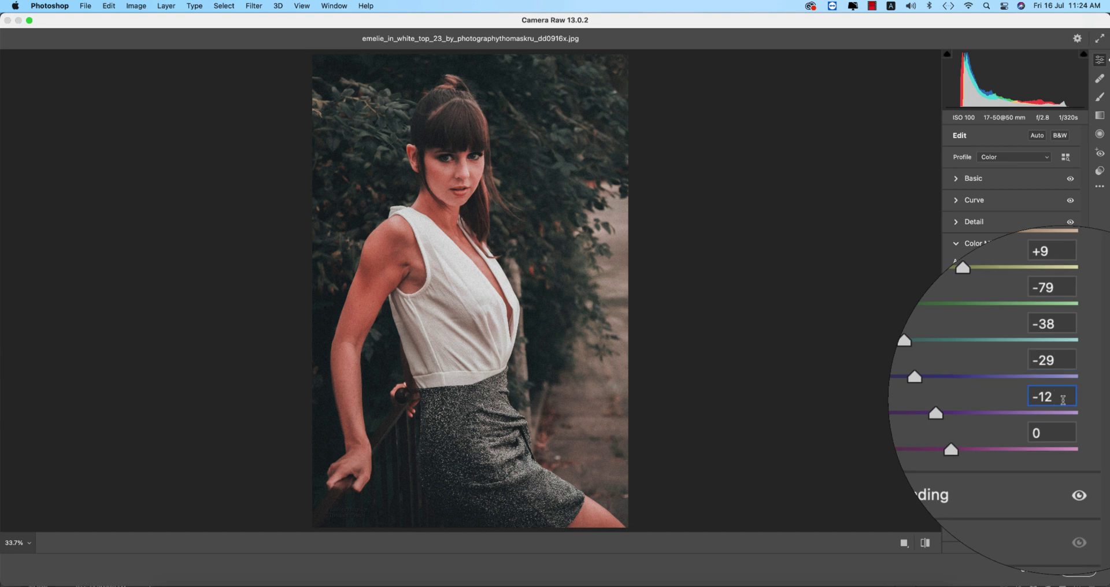
click(1064, 317)
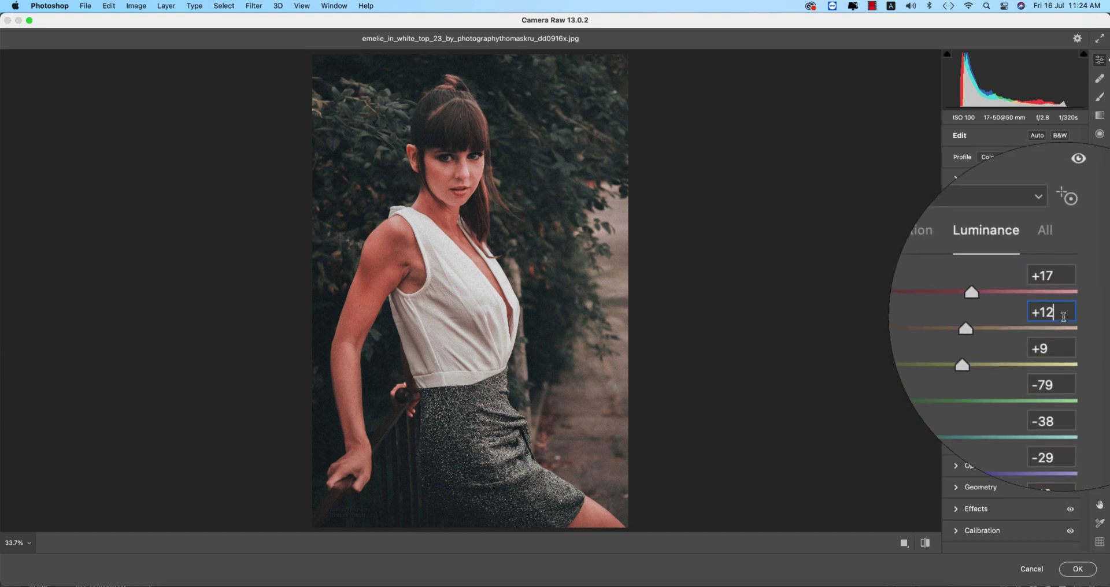
key(shift+Tab)
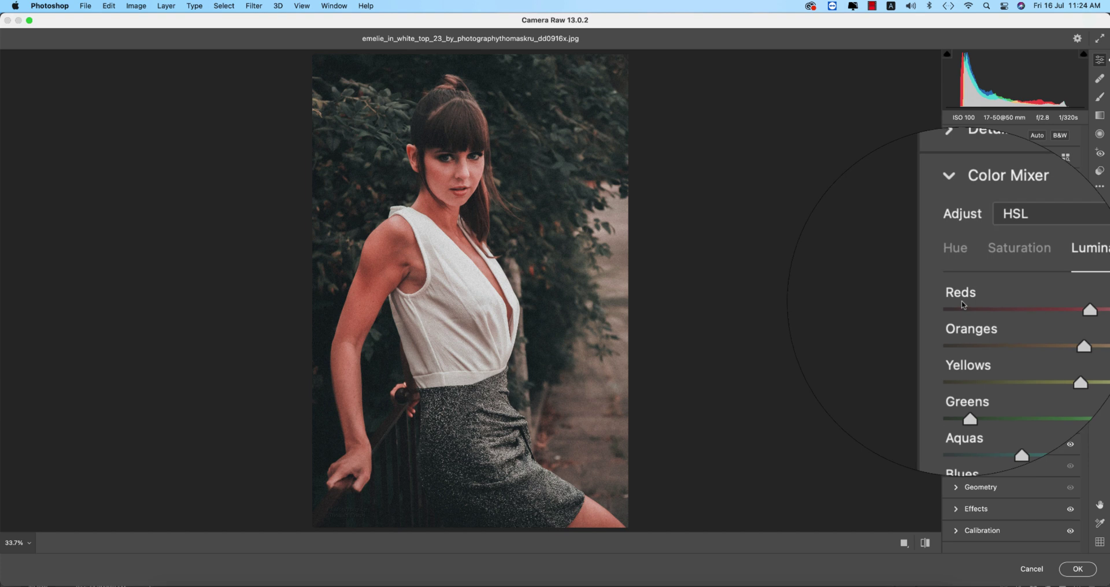
key(Tab)
key(Tab)
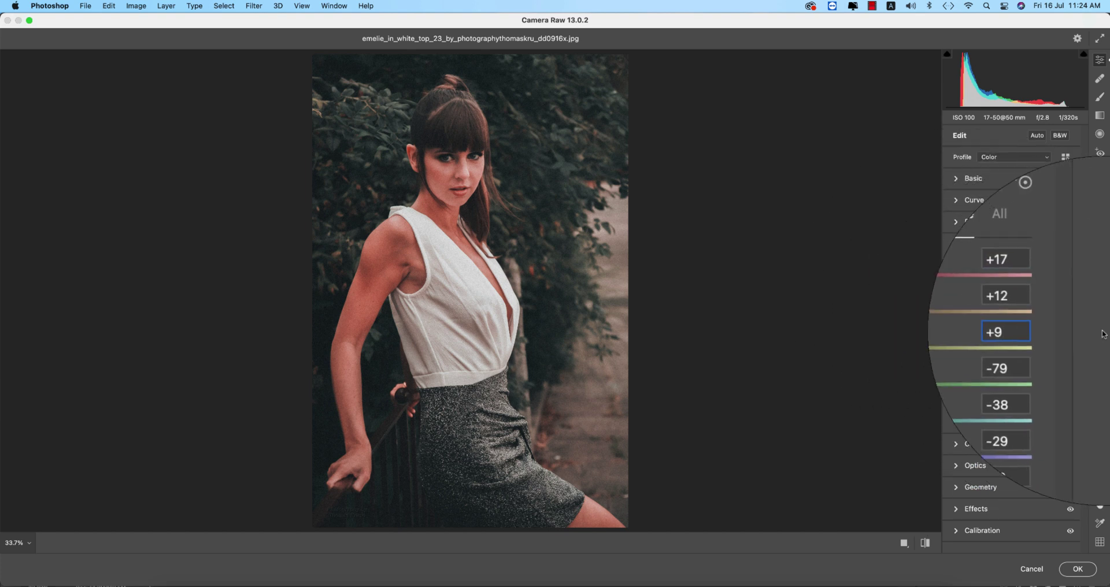
Set the Color Grading shadows hue and collapse the Color Mixer, Color Grading, Optics and Geometry panels.
click(972, 243)
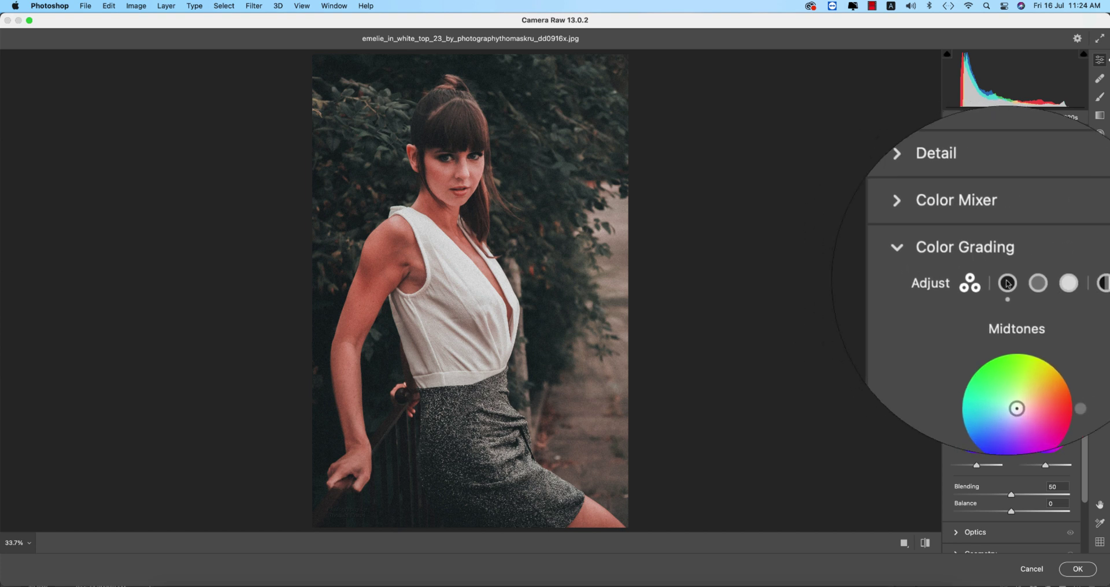
click(1032, 426)
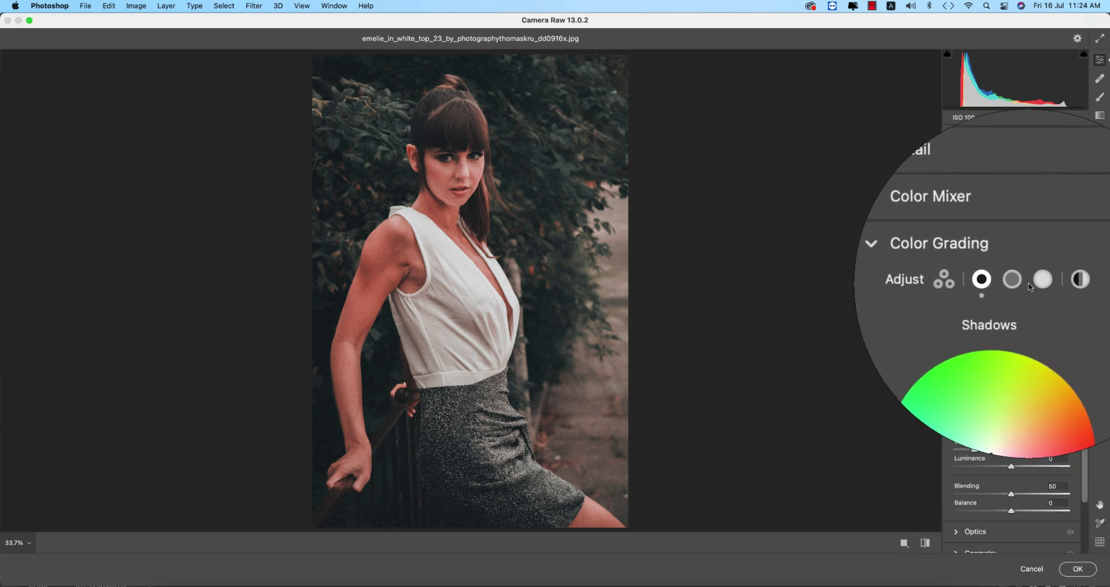
click(957, 270)
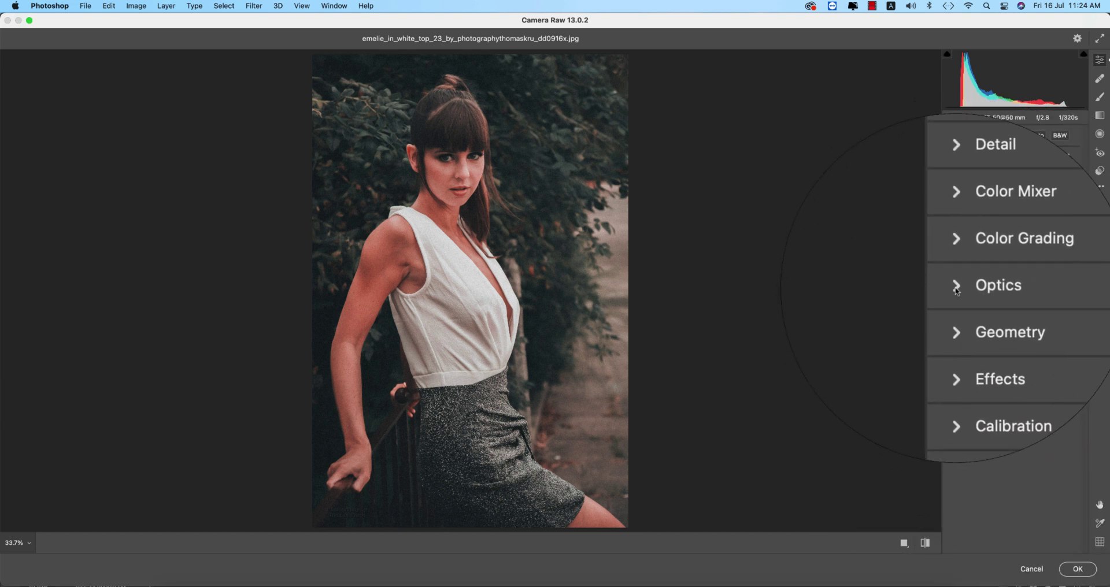
click(956, 288)
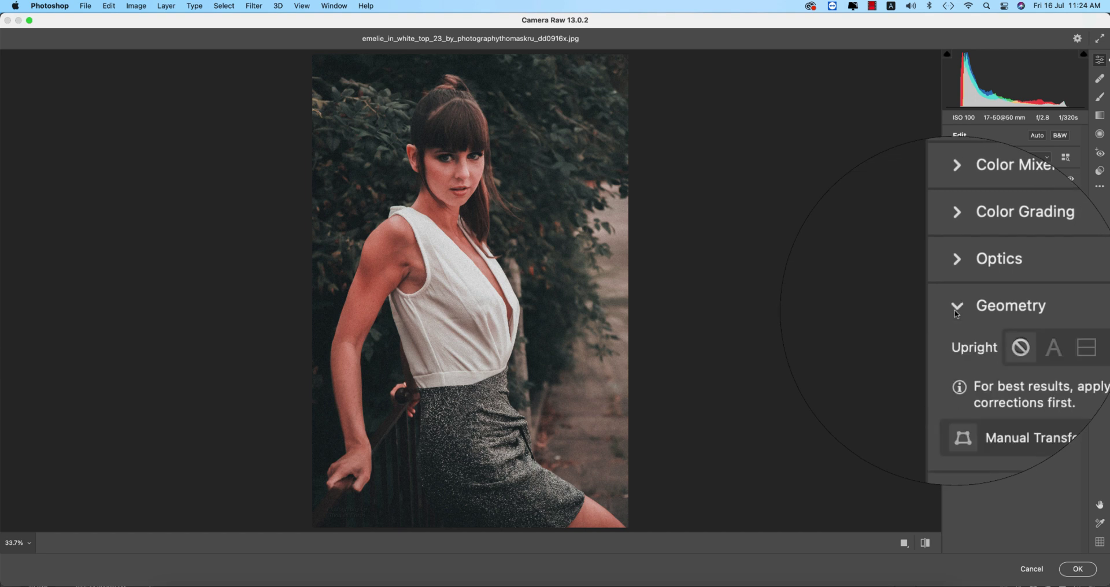
click(957, 311)
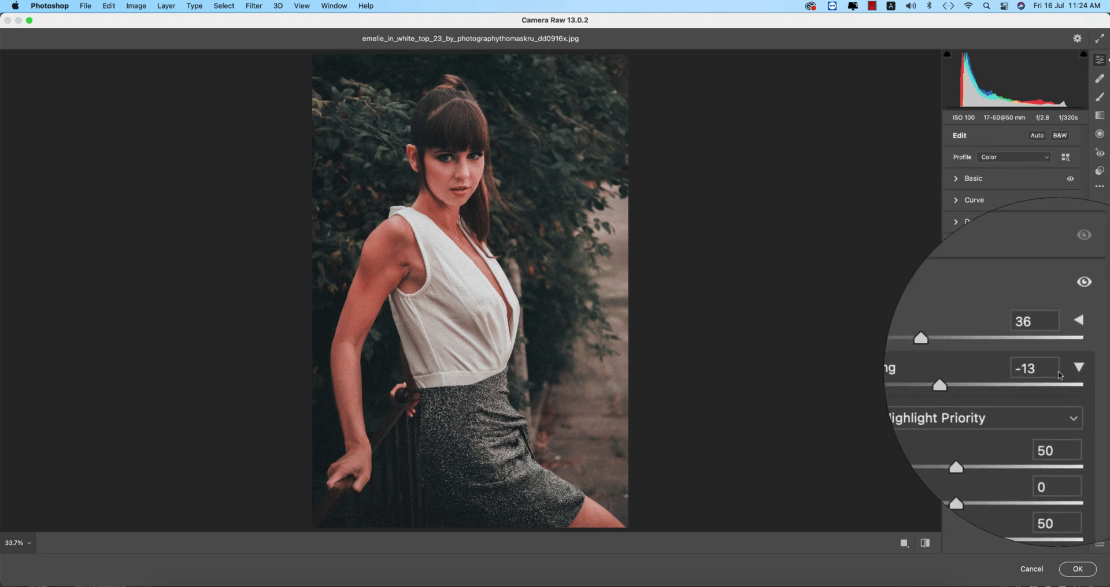
Add grain in Effects and set the vignetting amount to -13.
click(1051, 347)
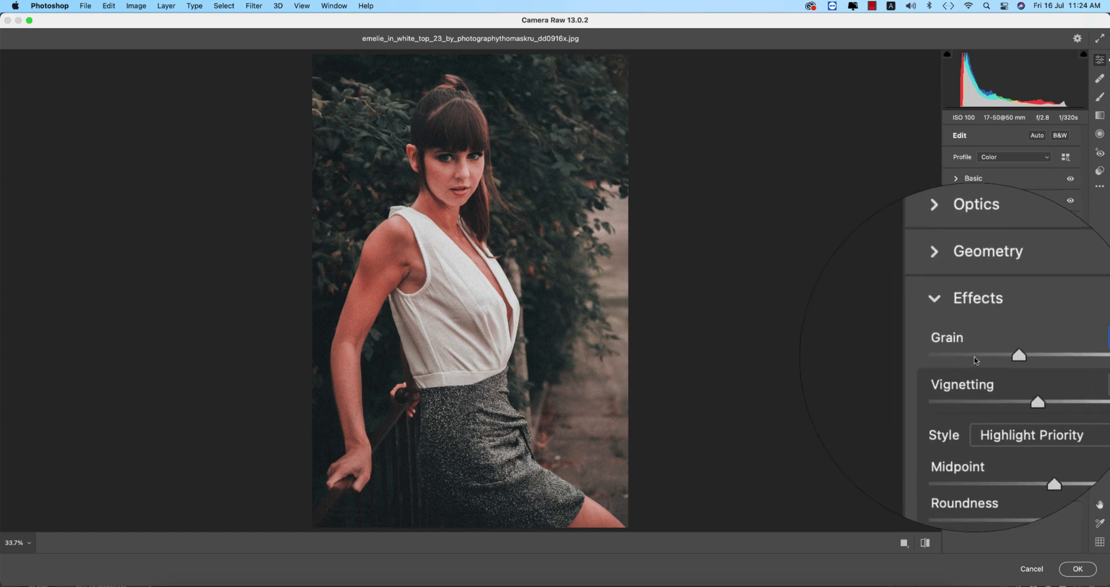
mouse_move(975, 359)
mouse_down()
mouse_move(1107, 365)
mouse_move(959, 370)
mouse_move(1021, 369)
mouse_move(980, 366)
mouse_move(992, 366)
mouse_up()
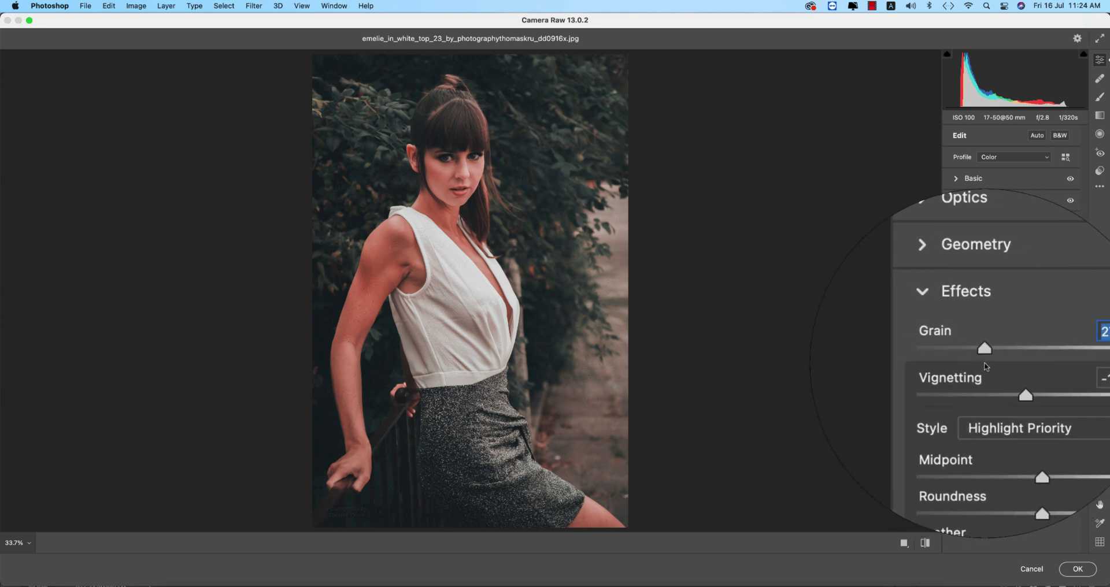
click(1048, 369)
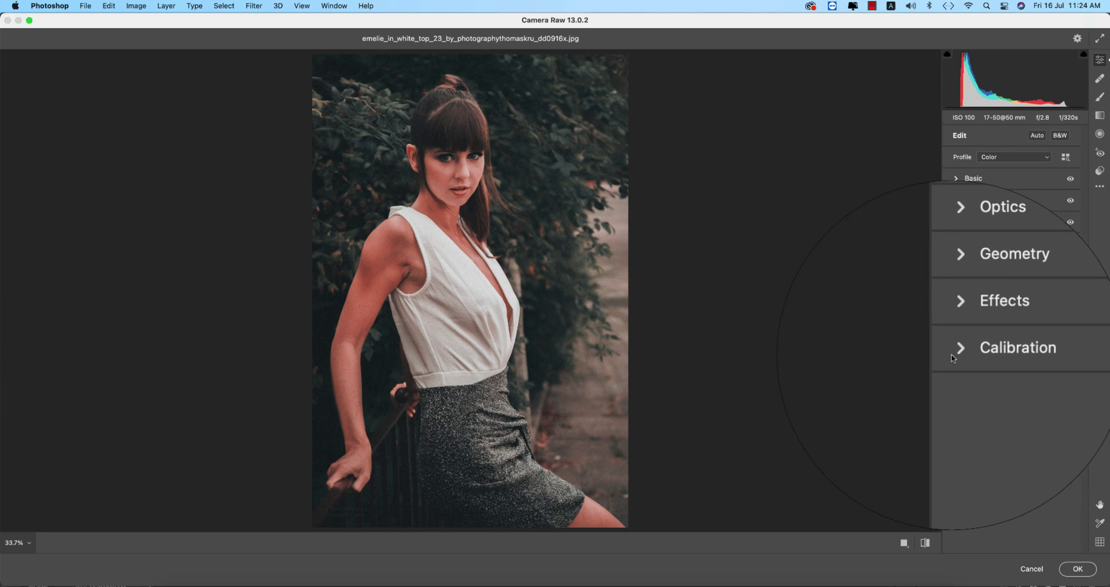
Set the Calibration Blue Primary to hue -100 and saturation +4, then apply the edits.
click(952, 354)
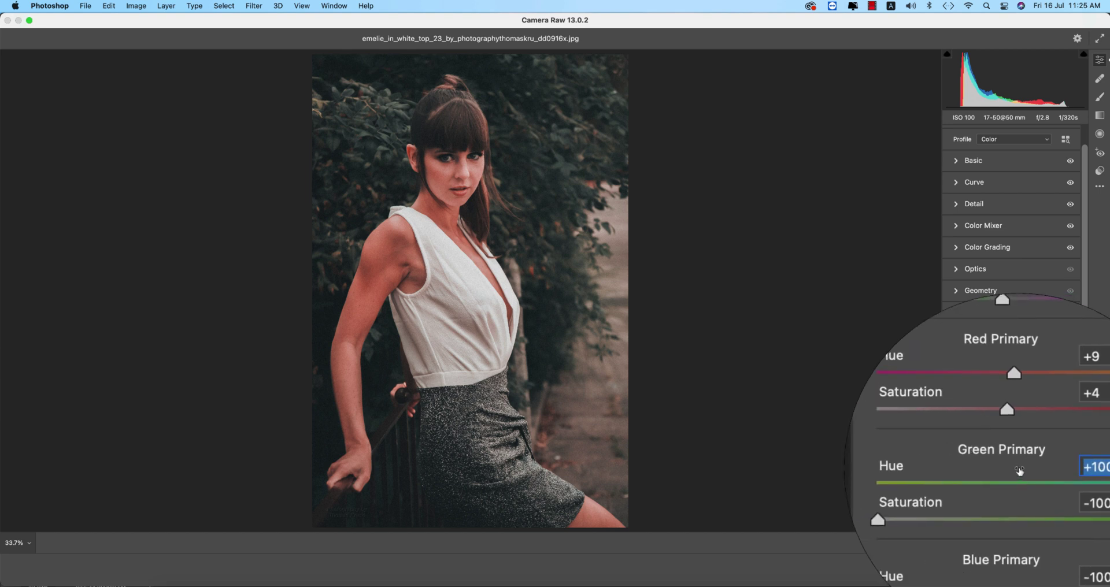
click(1064, 520)
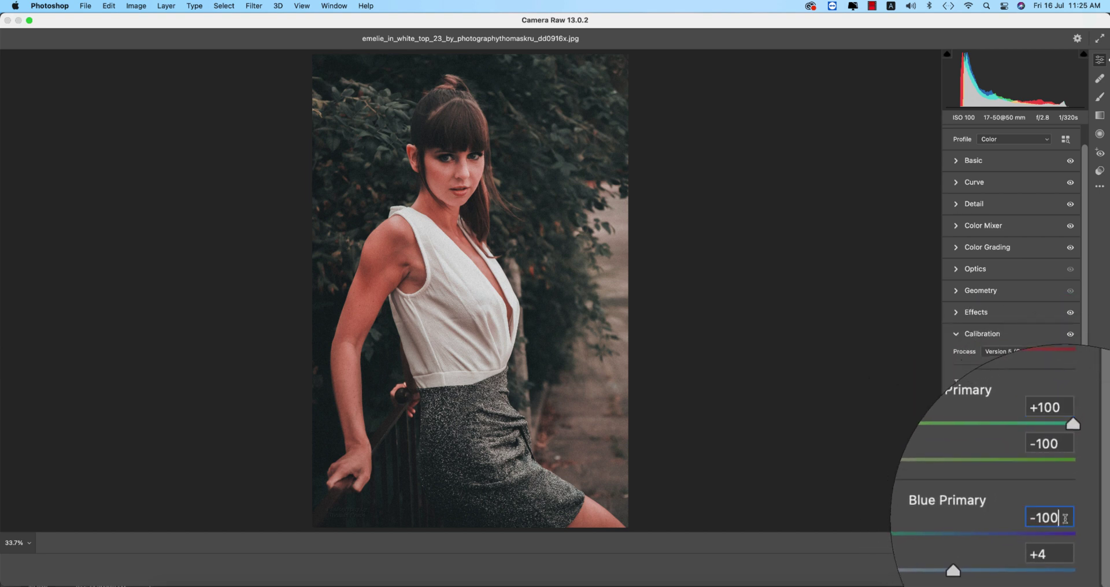
click(1058, 537)
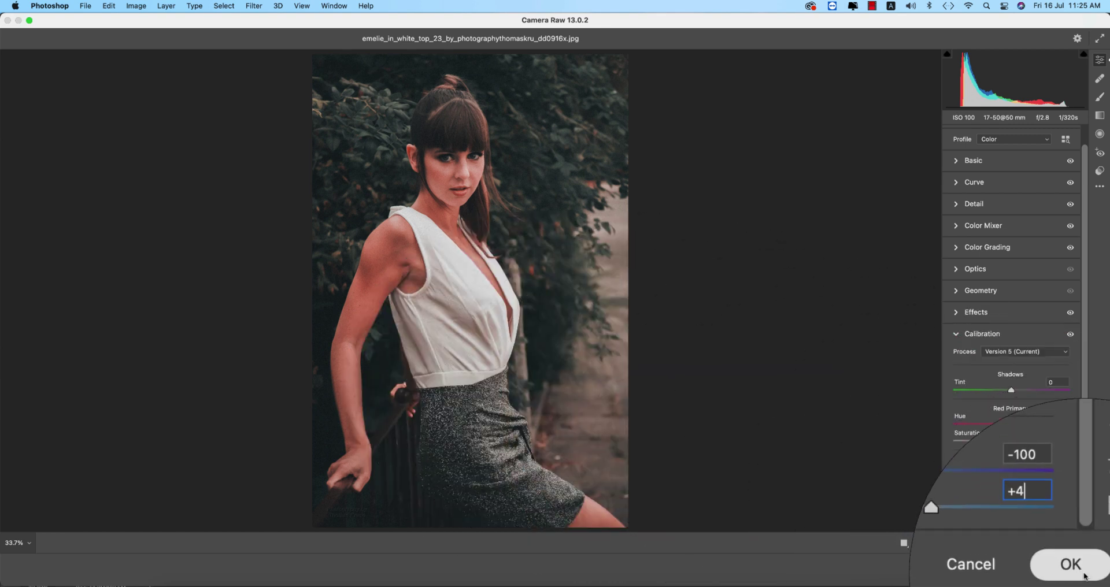
click(1080, 569)
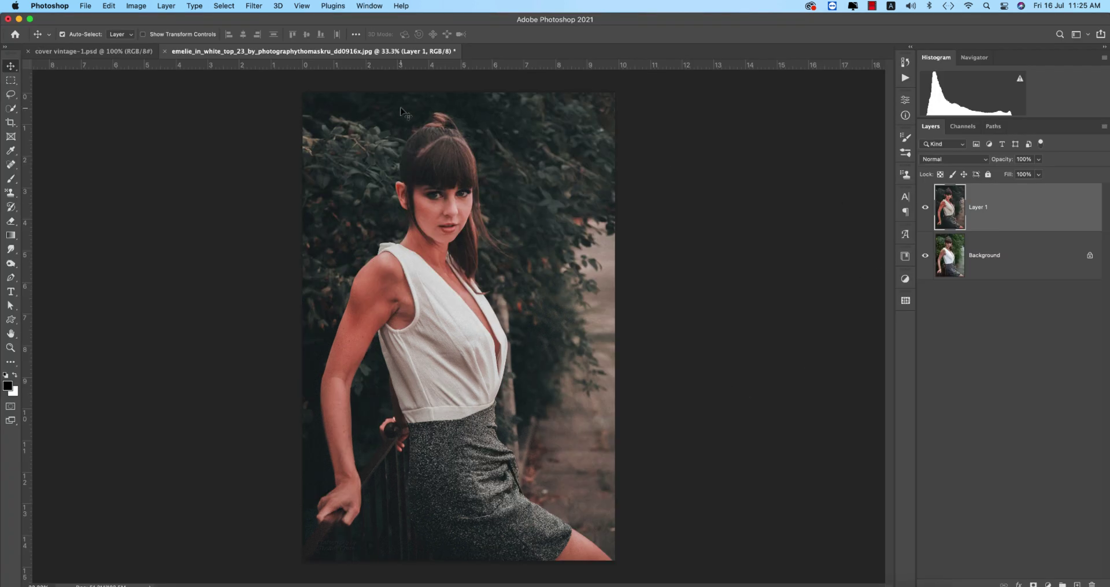
Launch Color Efex Pro 4 from the Nik Collection filter menu.
click(333, 6)
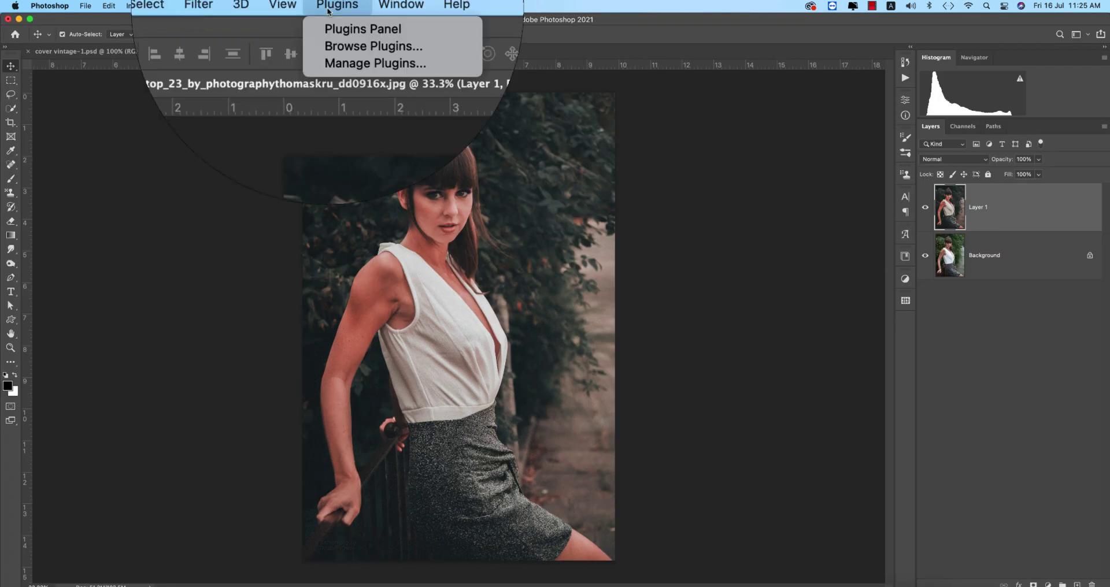
mouse_move(278, 7)
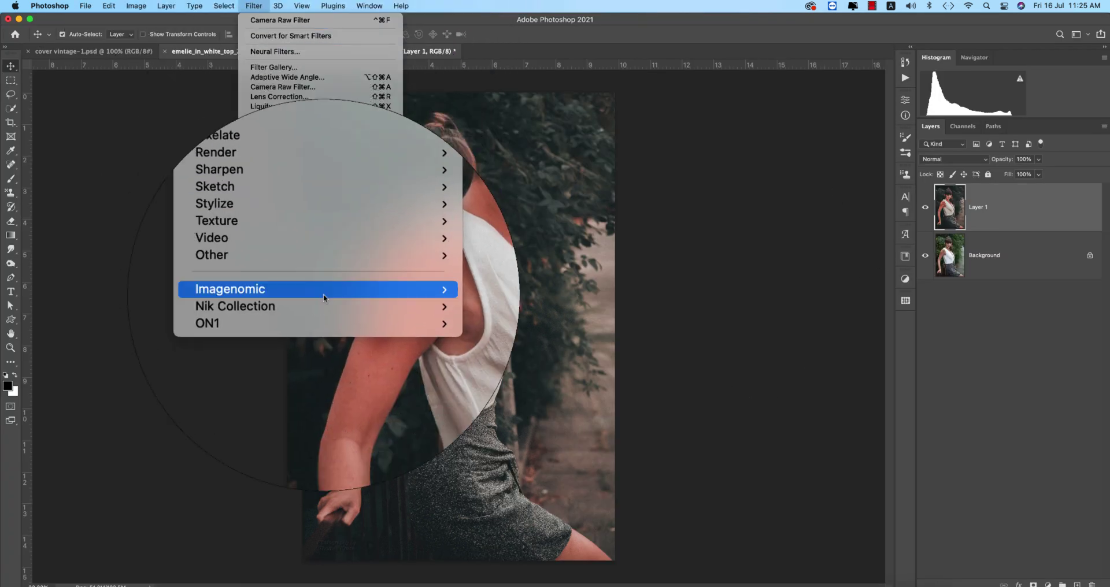
mouse_move(322, 306)
click(417, 312)
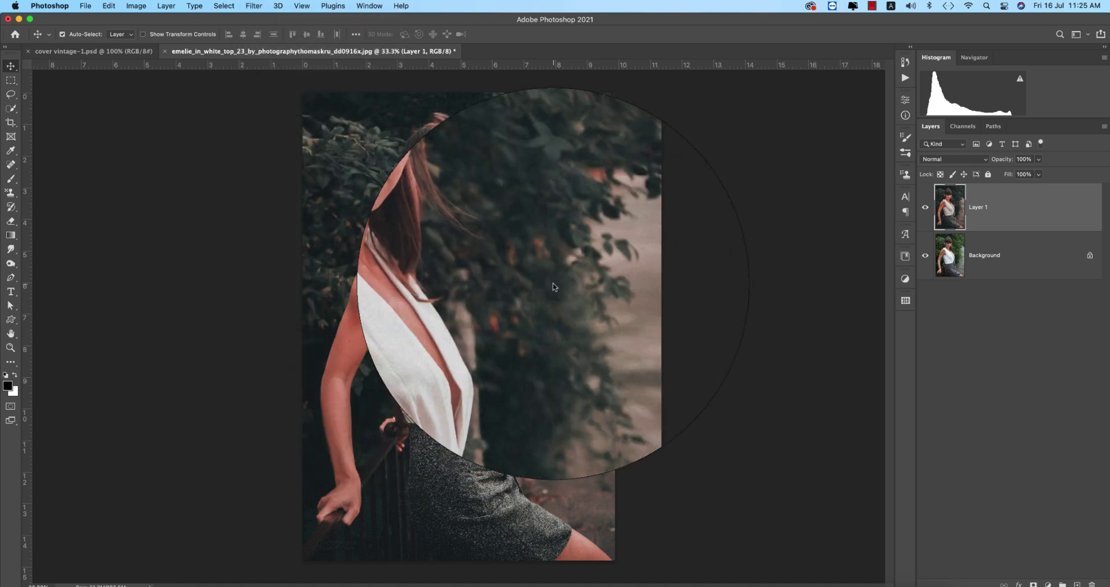
drag(553, 287, 571, 239)
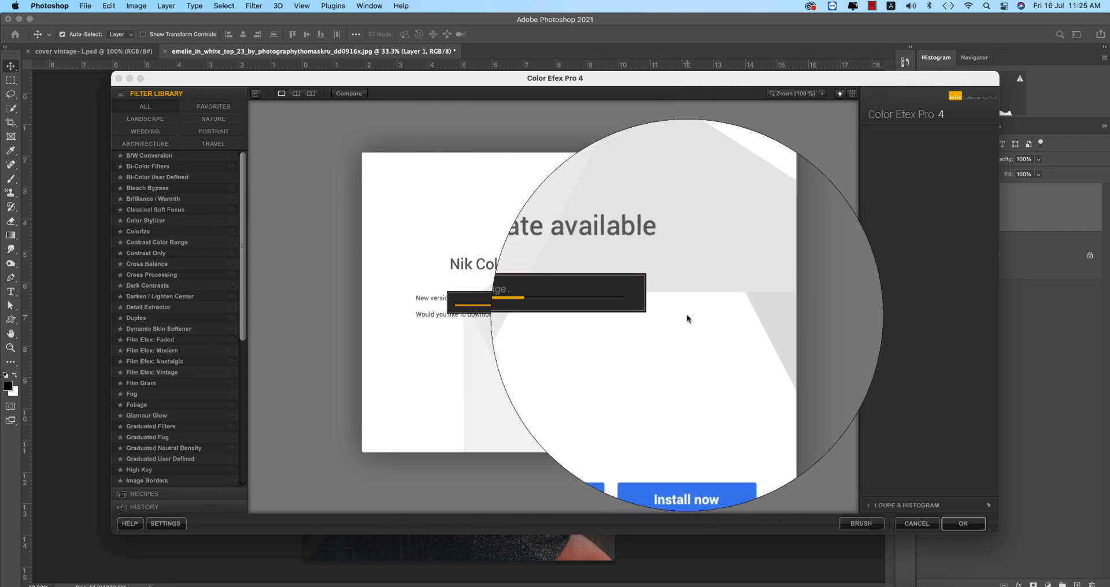
Apply Cross Processing with method L03 at 80% strength and return to Photoshop.
click(620, 420)
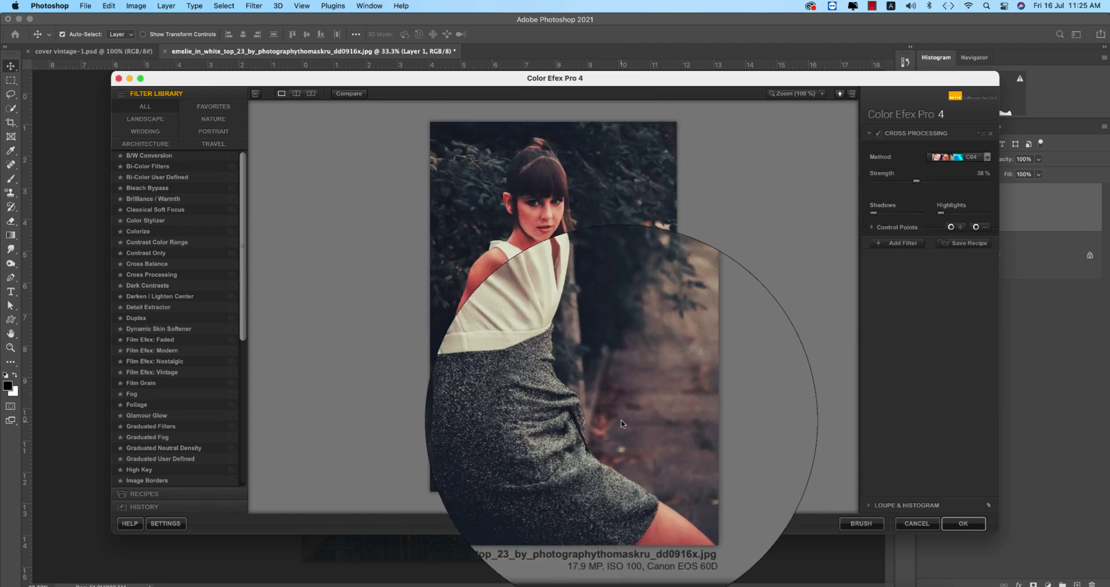
click(986, 156)
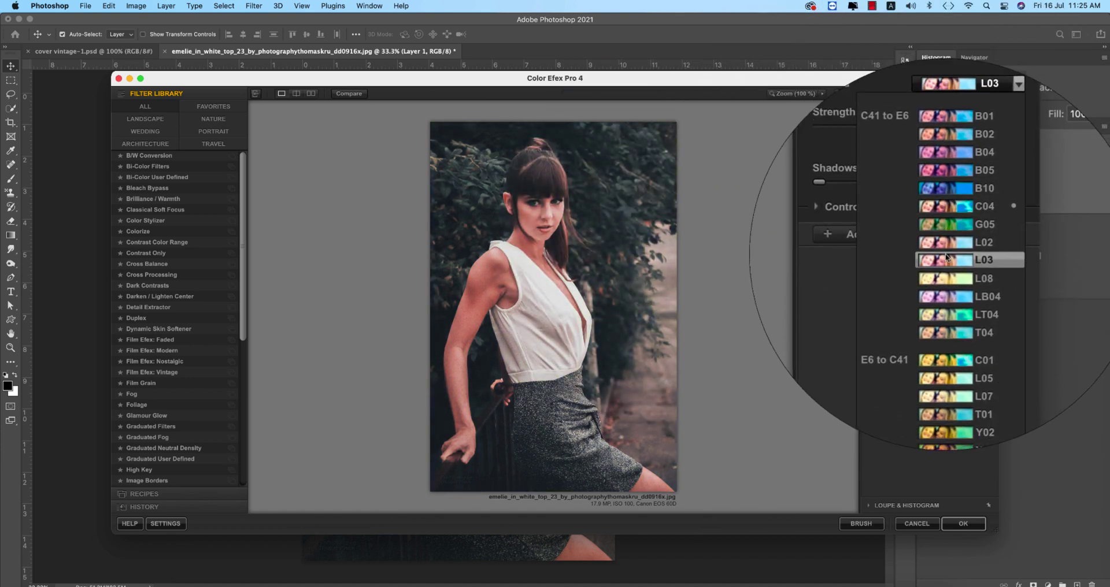
click(946, 259)
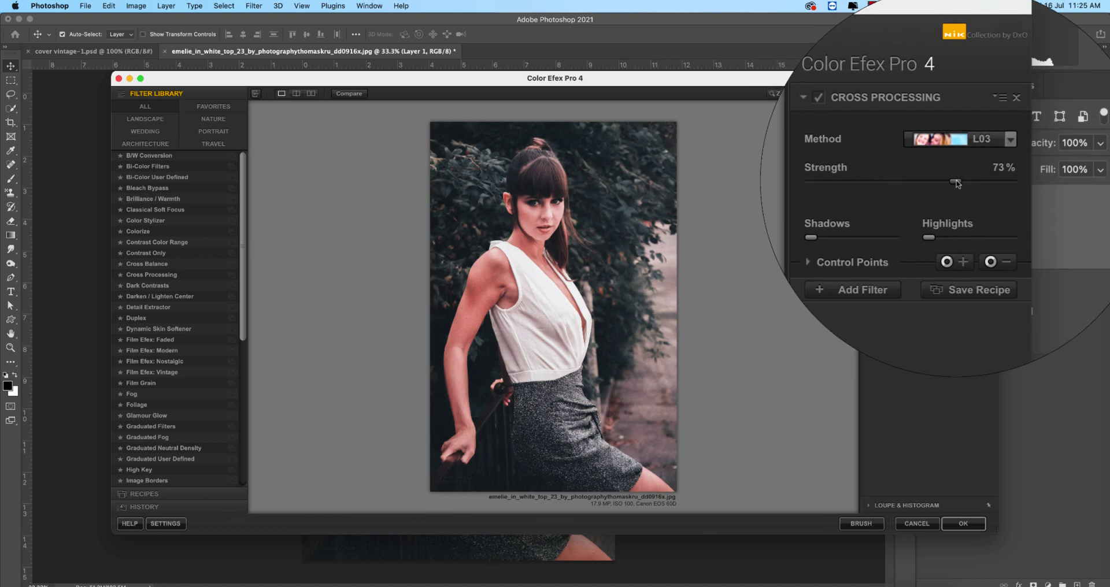
click(977, 148)
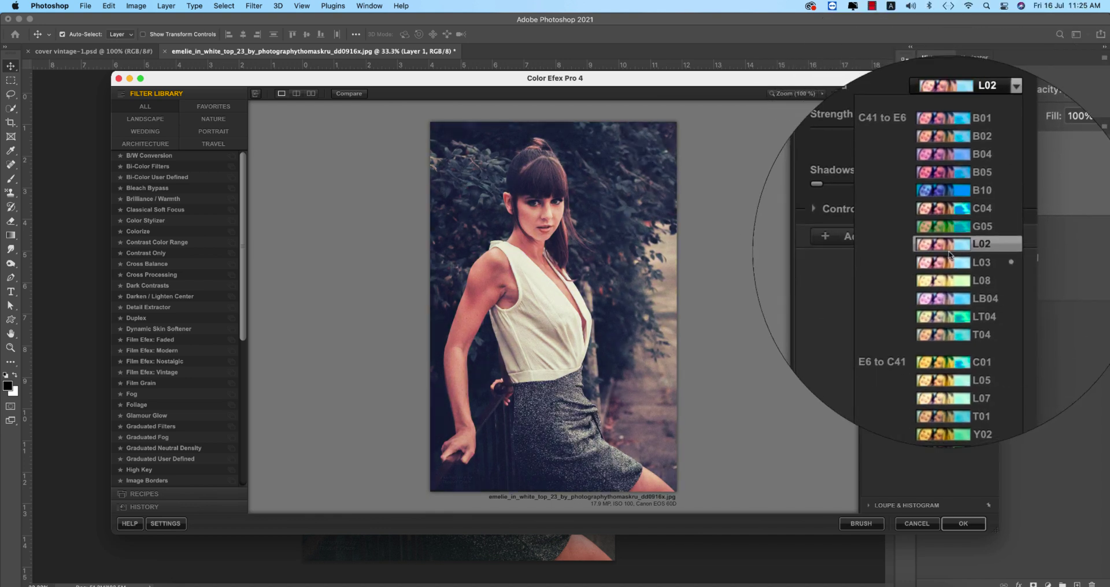
click(951, 263)
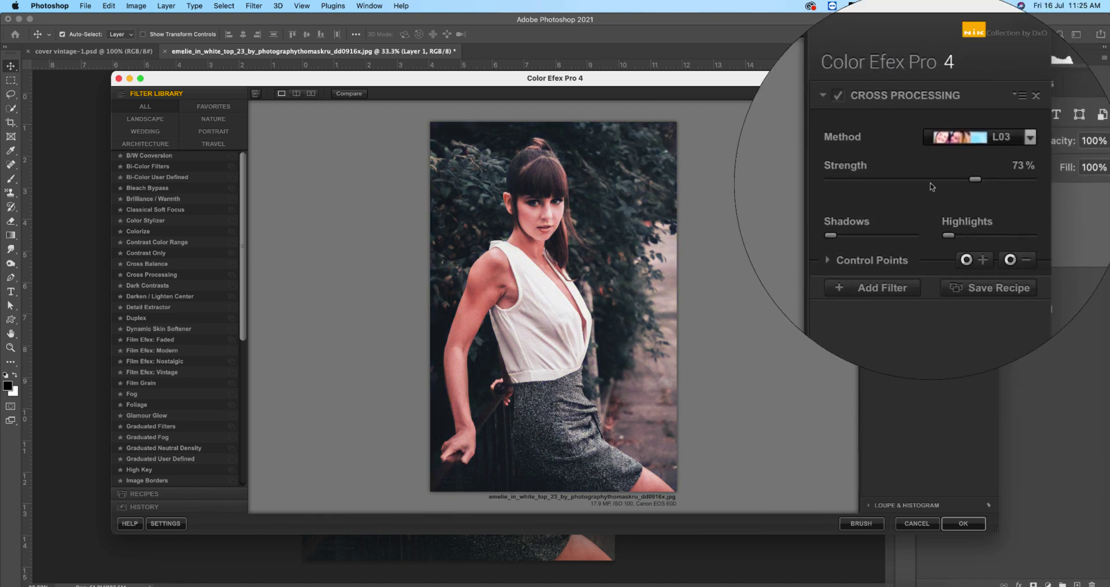
drag(975, 180, 988, 181)
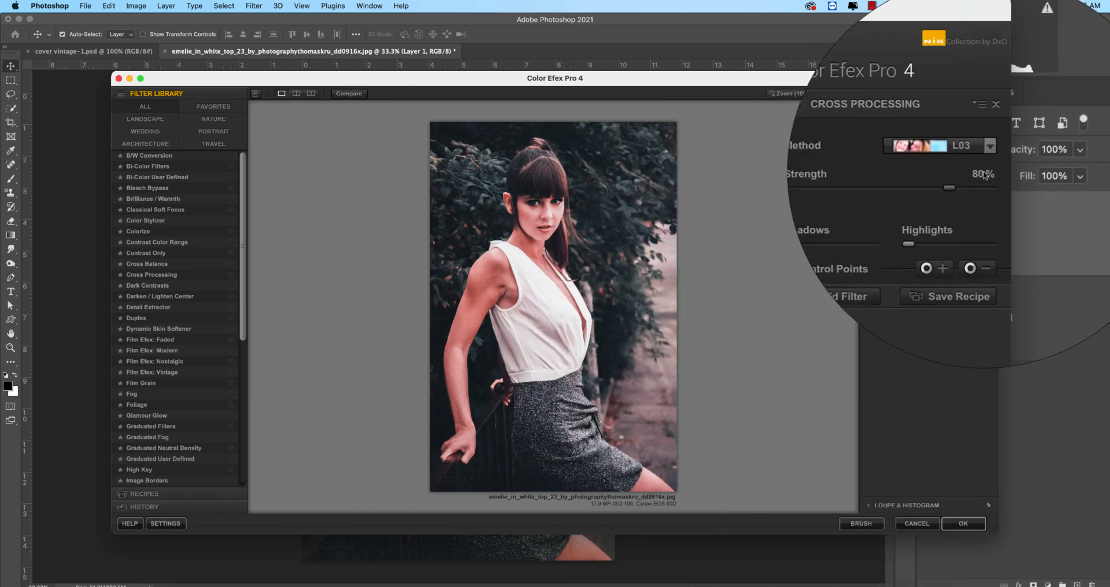
key(Return)
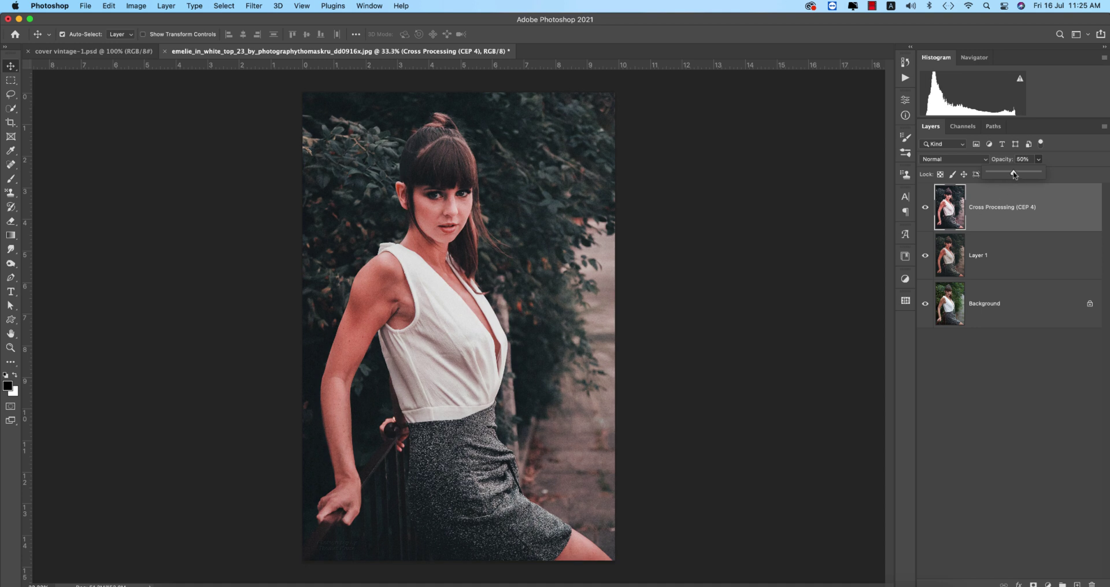
Set the Cross Processing layer to 50% opacity, then step back through the history with undo.
click(731, 312)
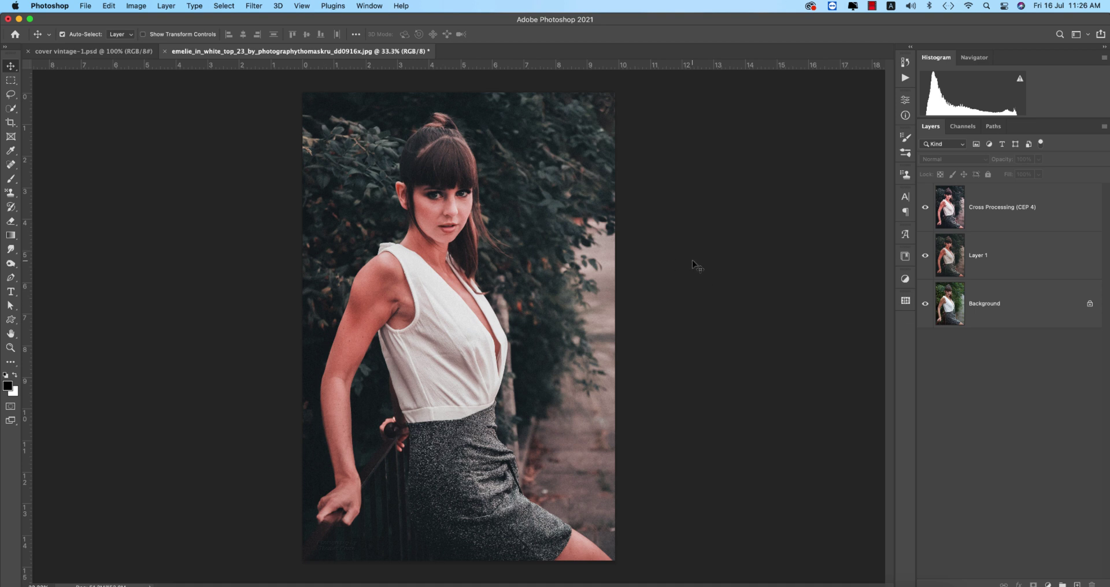
click(995, 216)
key(F12)
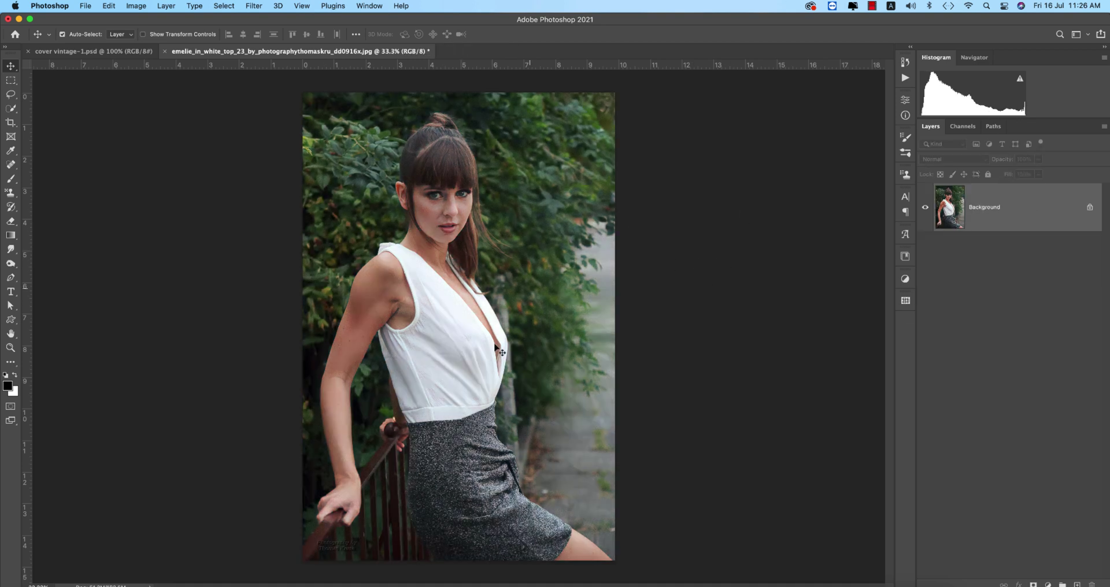
key(super+j)
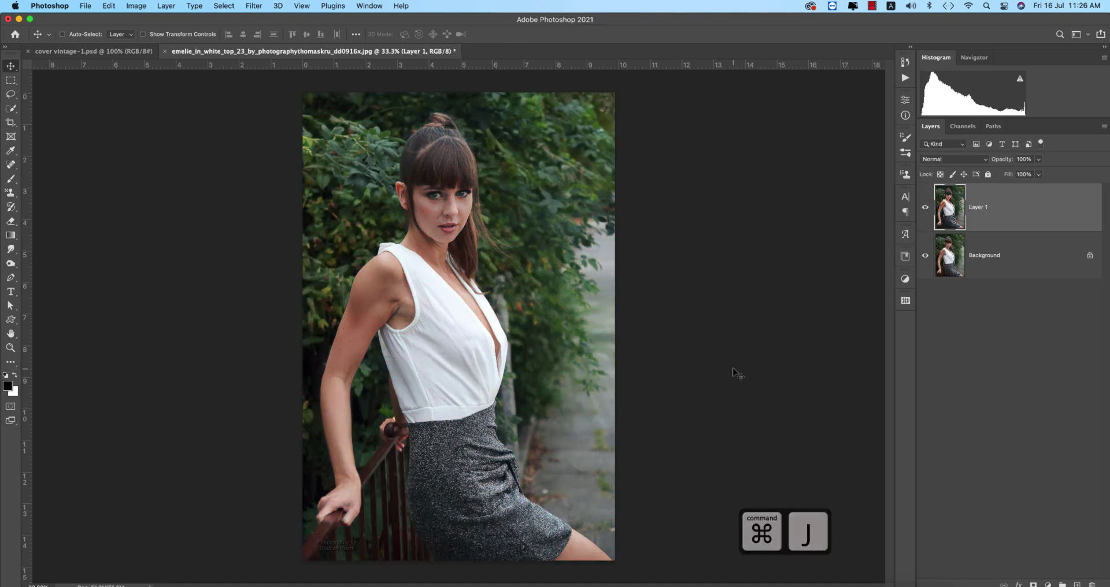
key(super+z)
key(super+z)
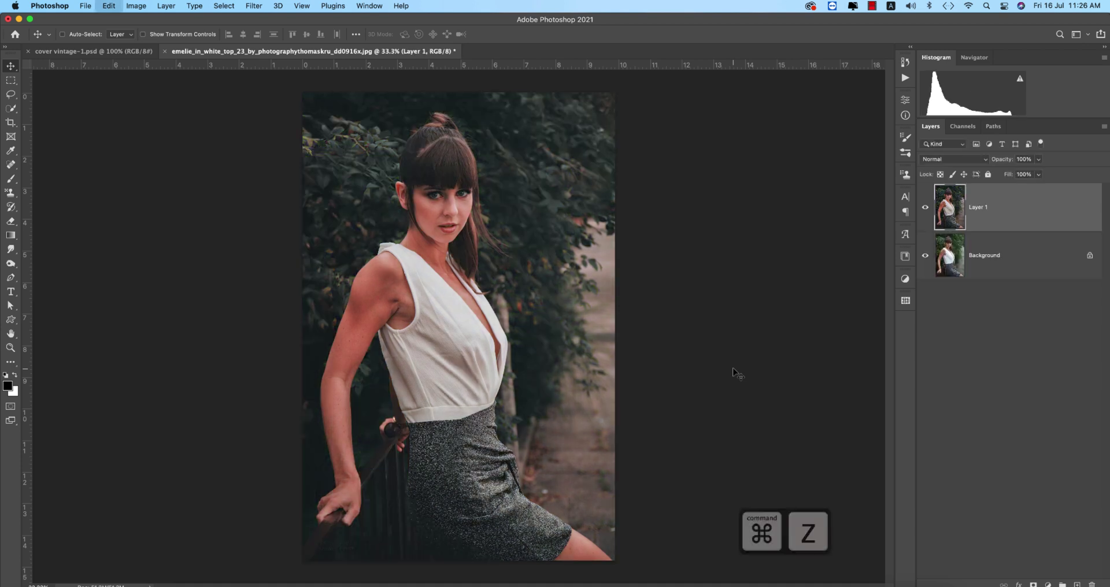
key(super+z)
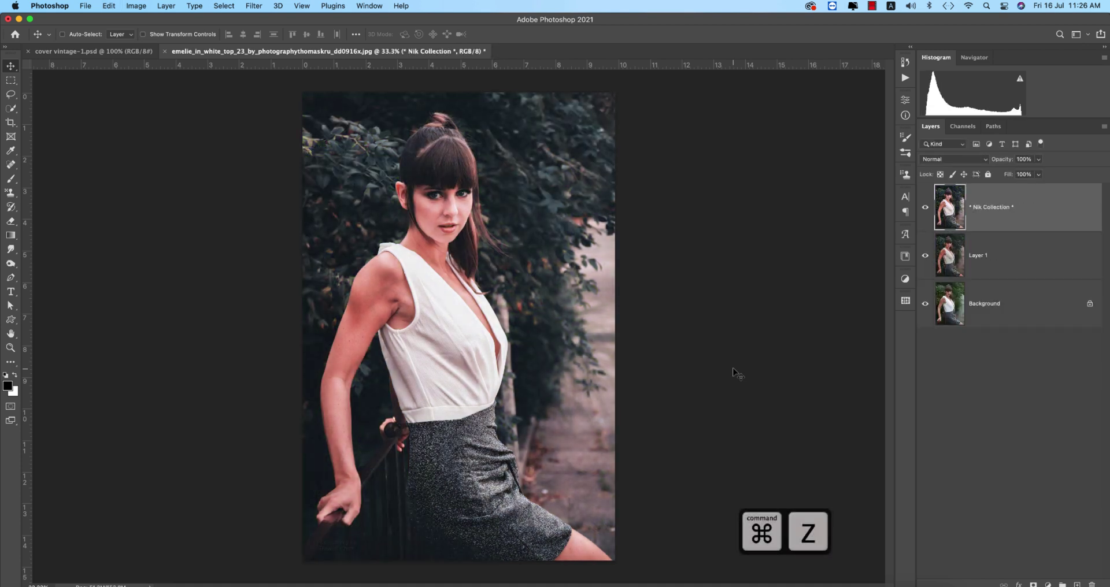
key(super+z)
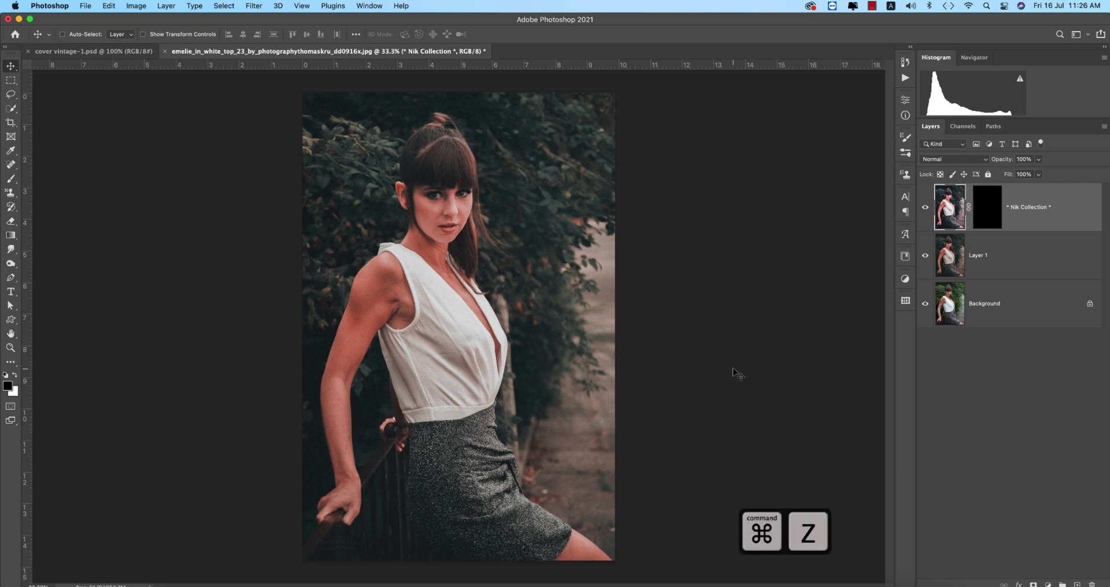
Redo to the 50% opacity result and group both edited layers as 'vintage'.
key(shift+super+z)
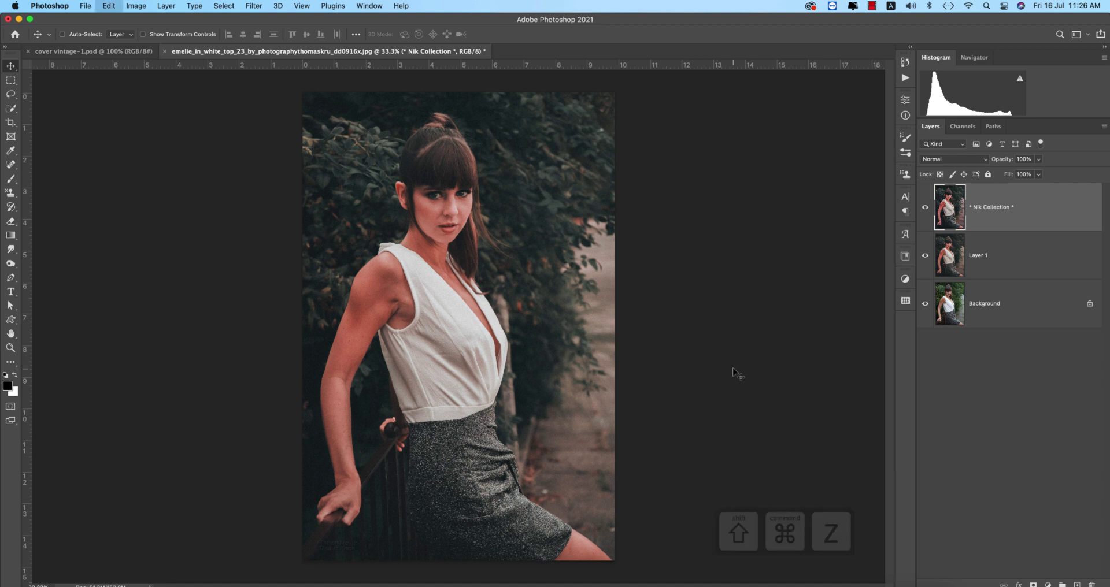
key(shift+super+z)
key(shift+super+z)
key(shift+super+z)
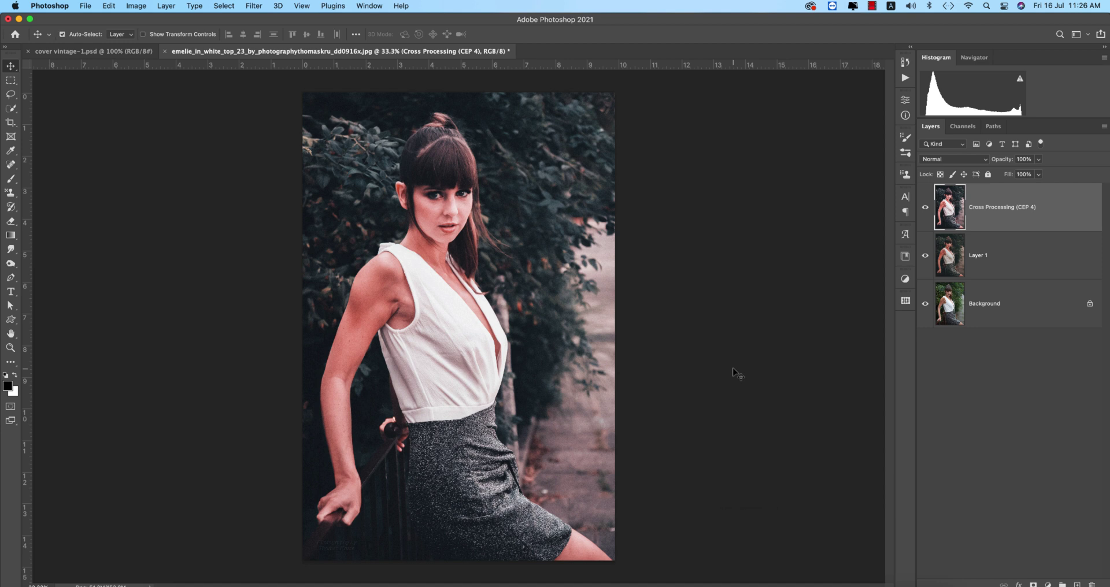
key(shift+super+z)
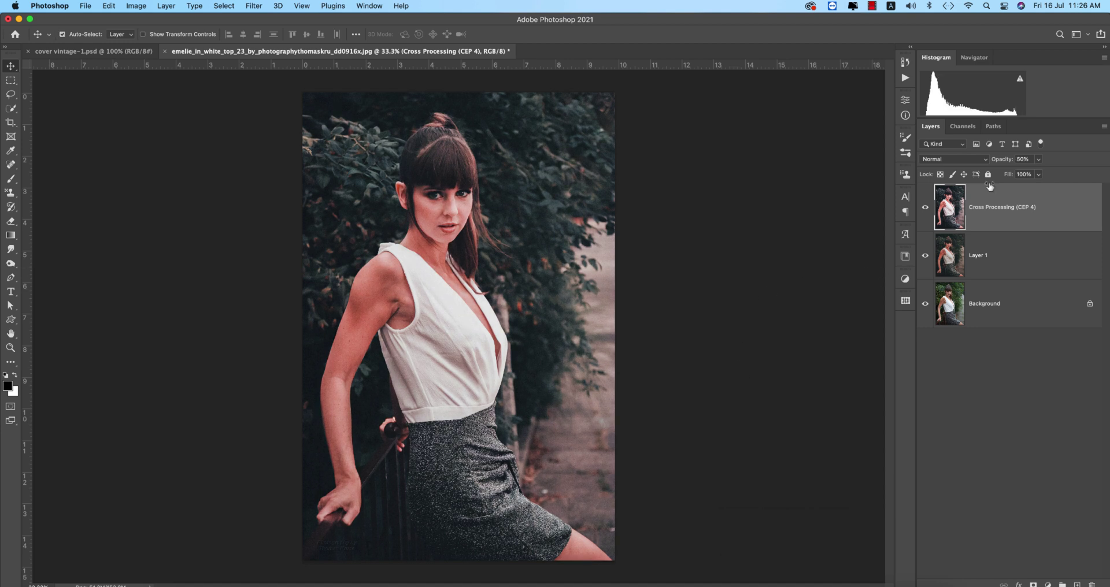
shift+click(998, 264)
key(super+g)
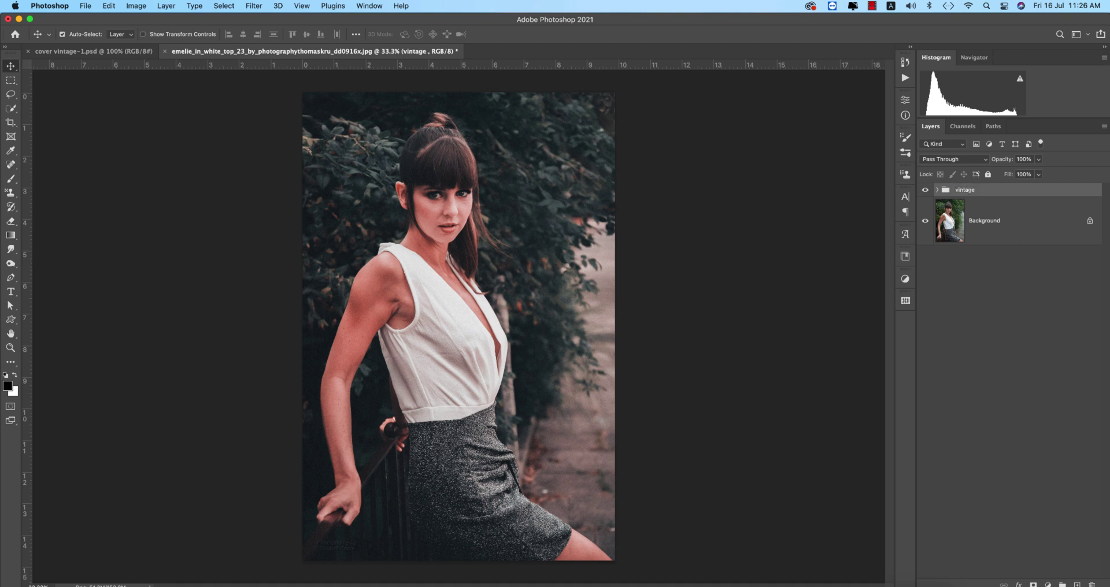
Hide the vintage group and open a Background copy in the Camera Raw Filter.
click(924, 191)
click(1027, 237)
key(super+j)
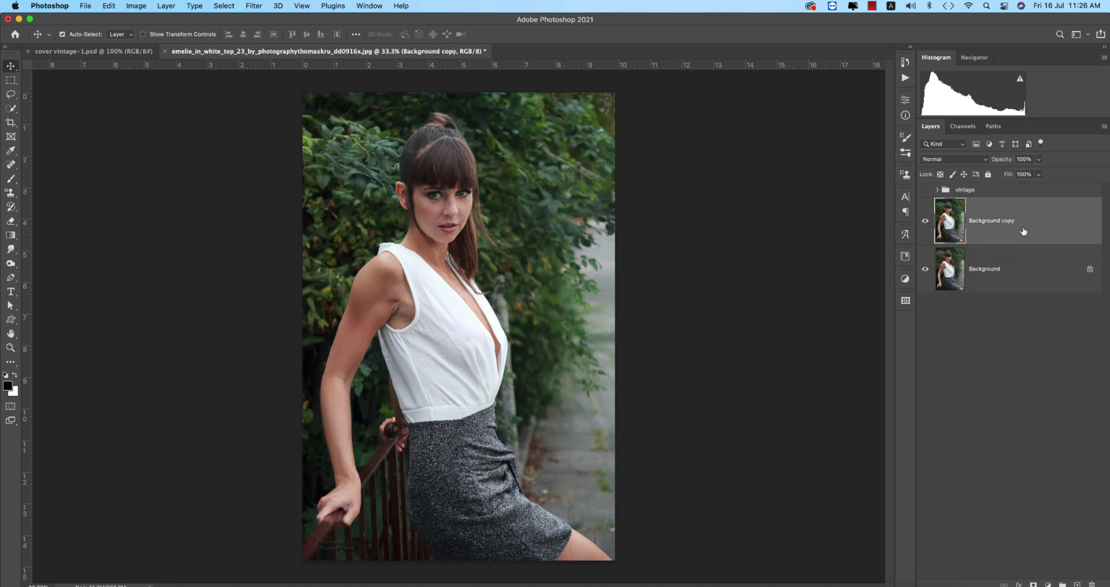
click(250, 7)
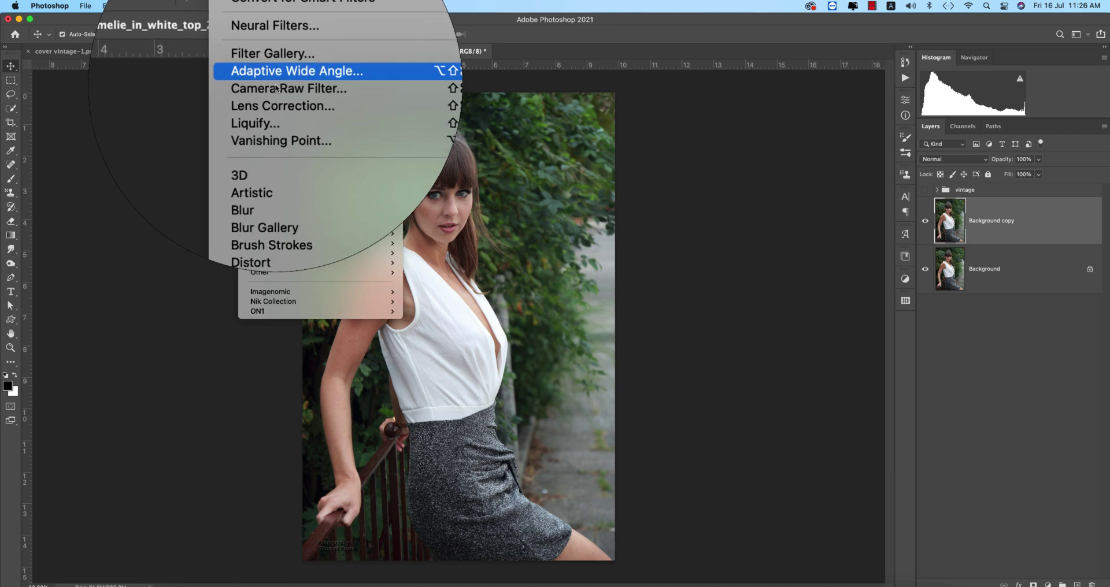
click(278, 91)
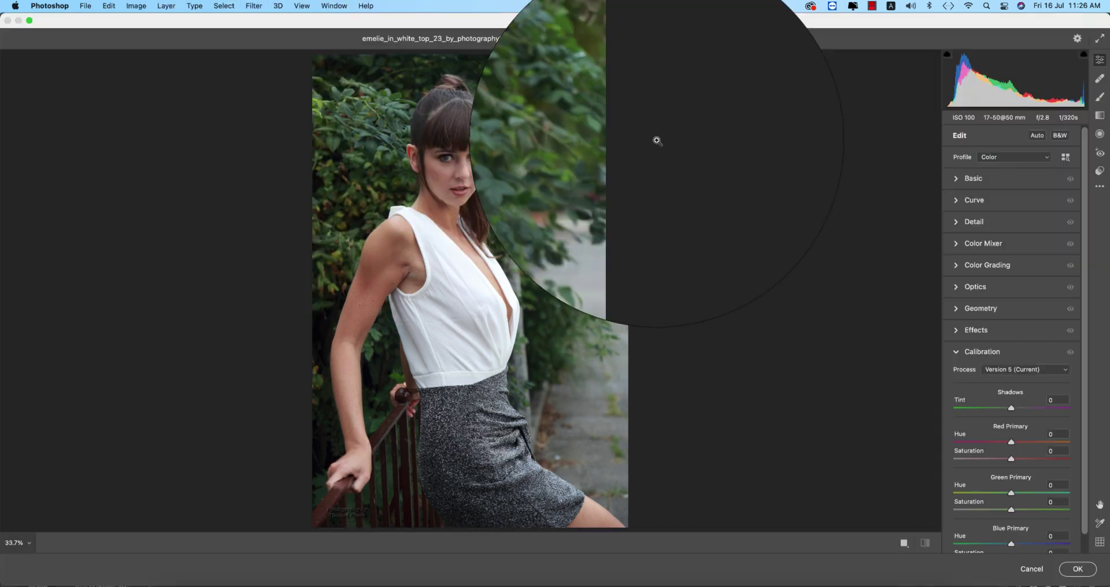
Load the vinage 2.xmp preset through Load Settings.
click(1073, 135)
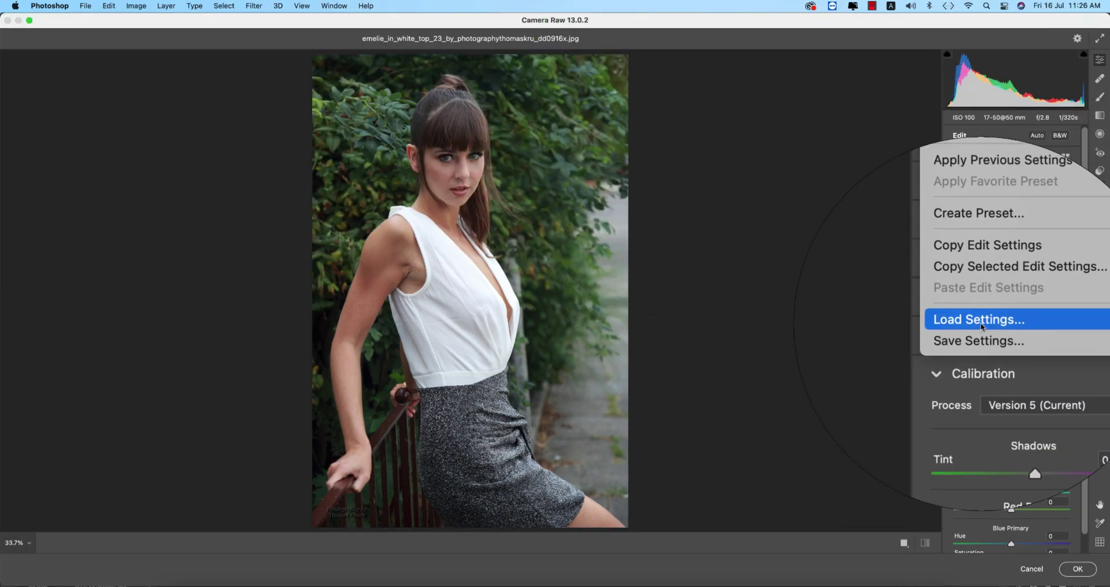
click(980, 323)
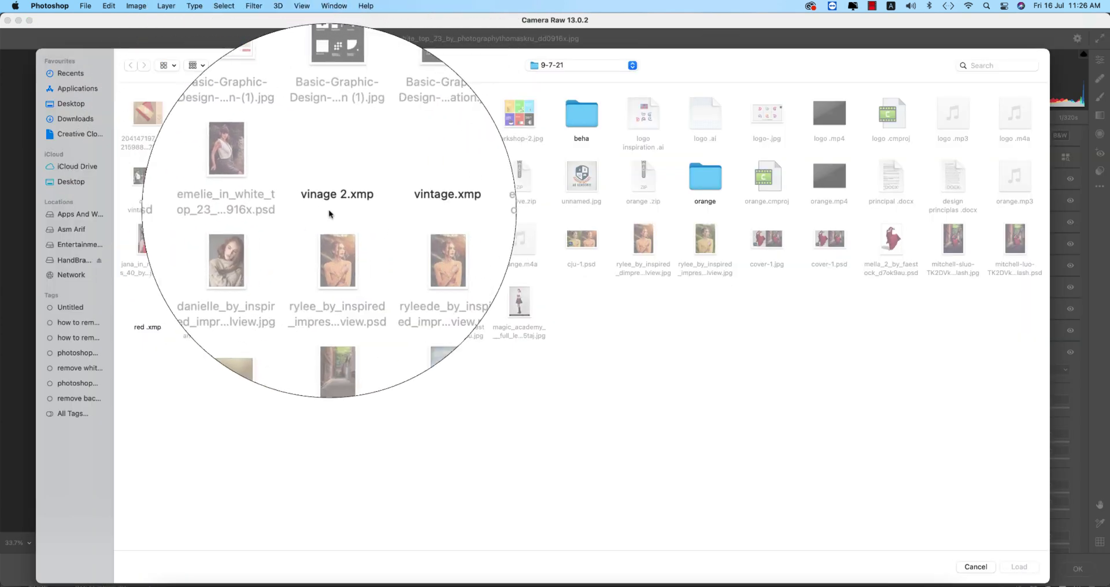
double_click(328, 201)
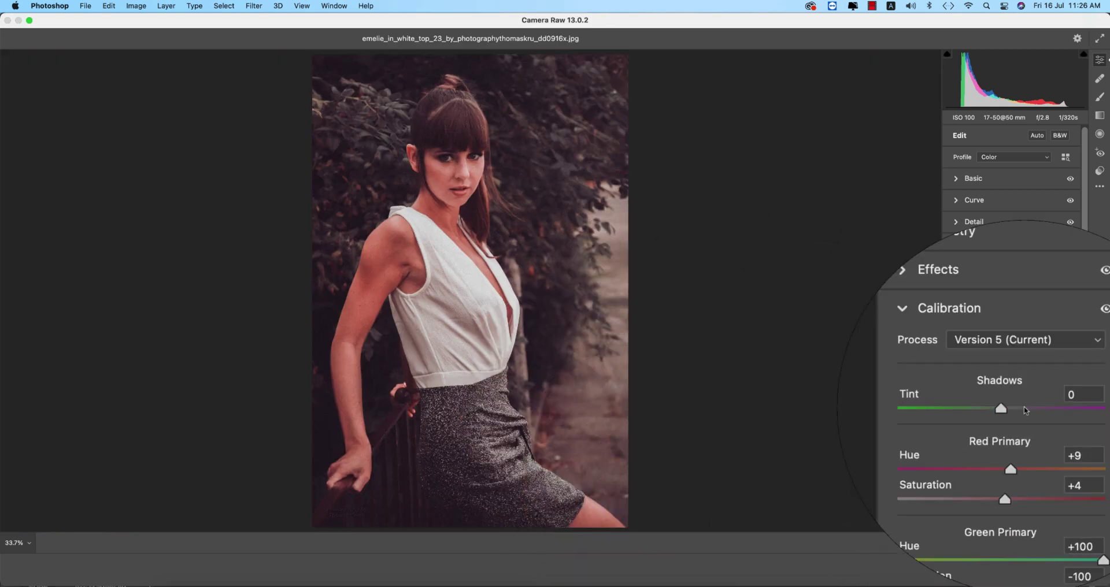
scroll(1034, 438, down, 1)
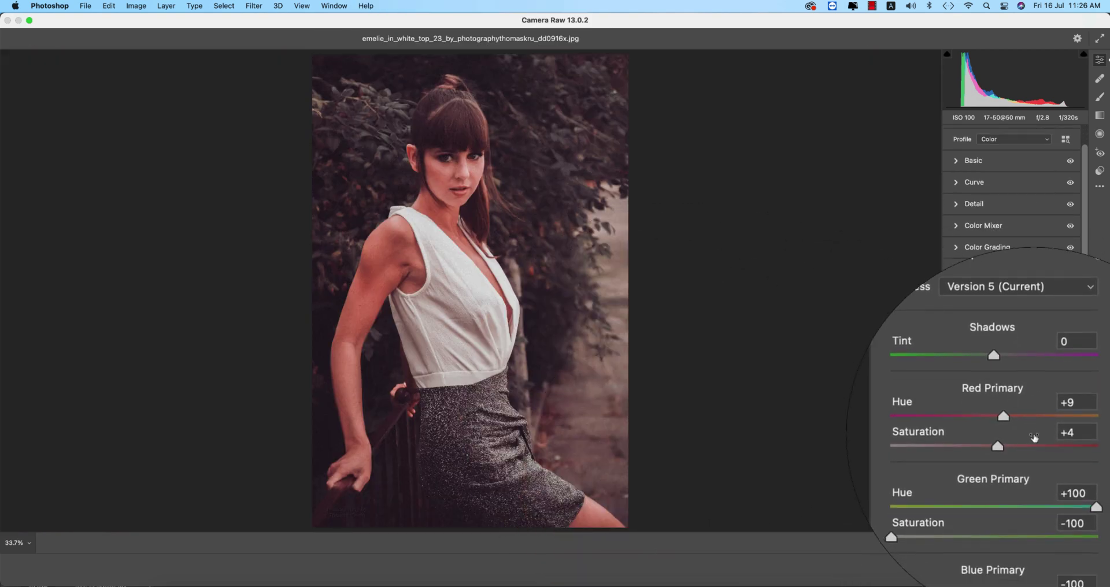
Inspect the preset's Calibration Red, Green and Blue Primary hue values.
scroll(1033, 437, up, 1)
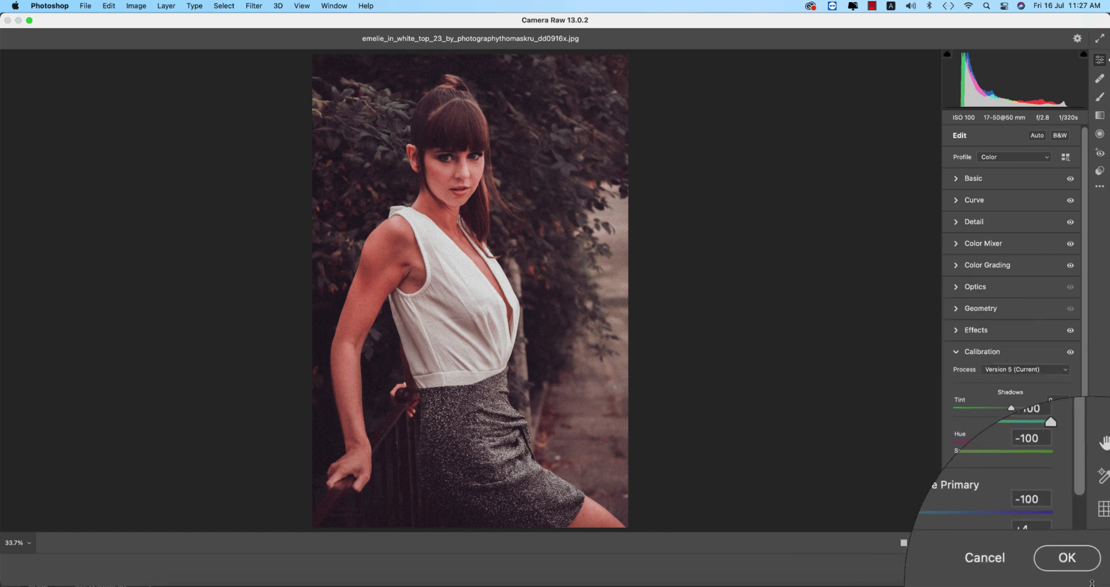
click(955, 351)
click(1058, 520)
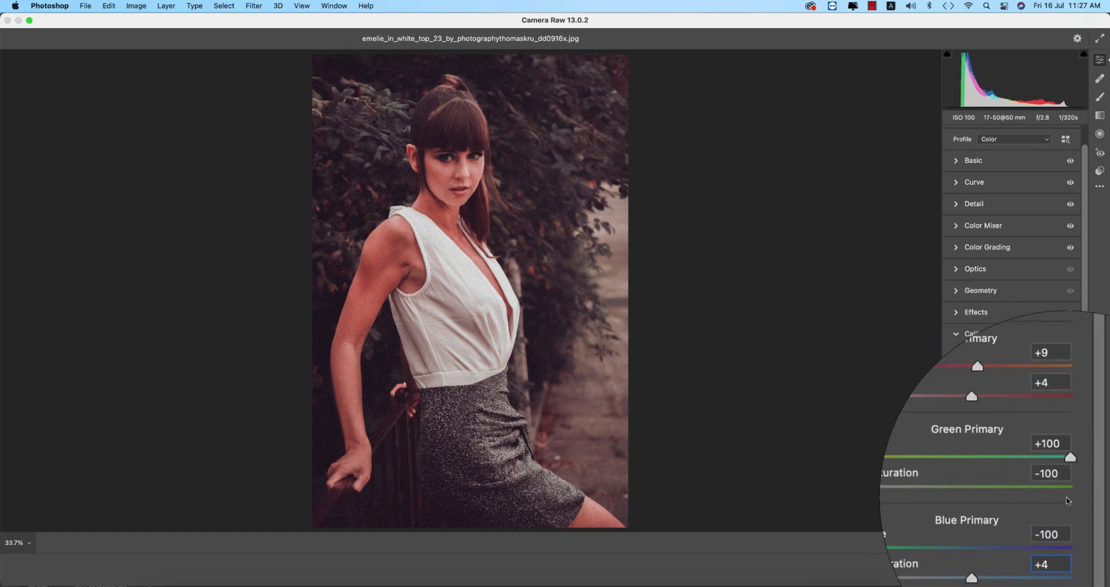
click(1053, 414)
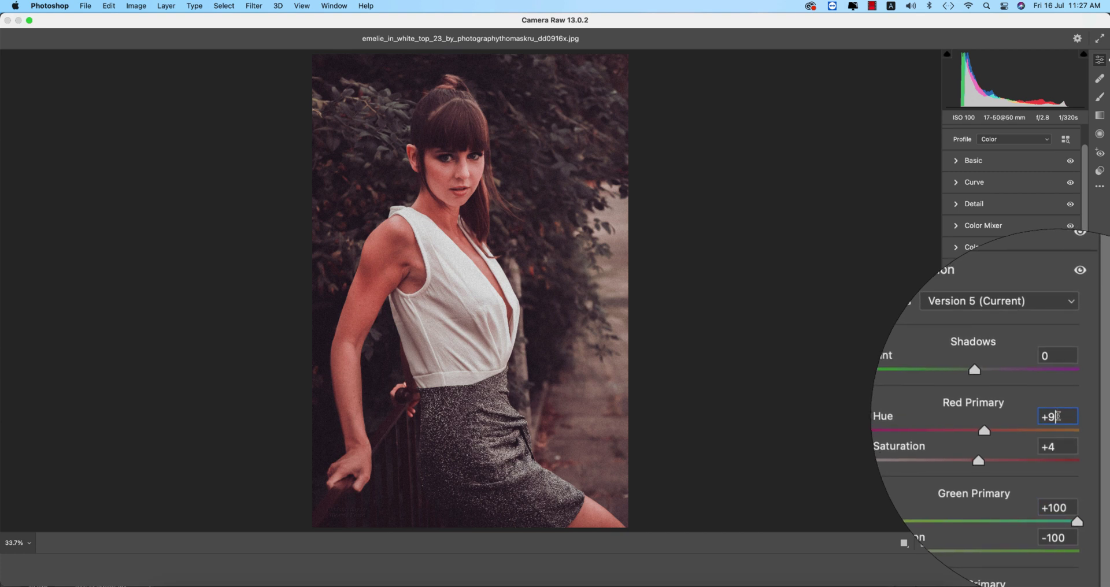
key(Return)
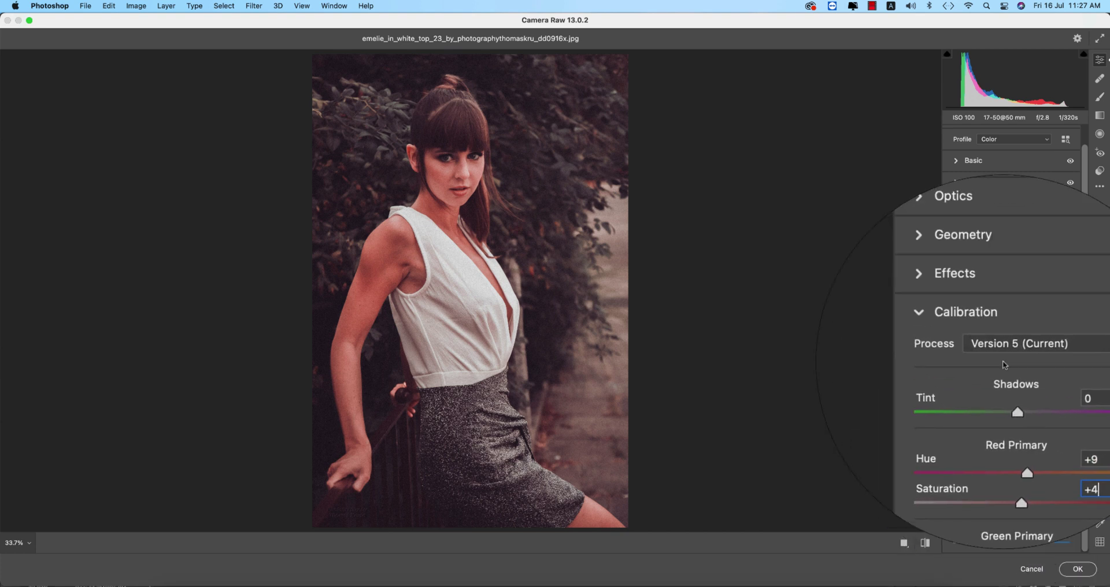
click(955, 333)
Check the Effects Grain value of 36, then glance at Geometry and Optics.
click(957, 333)
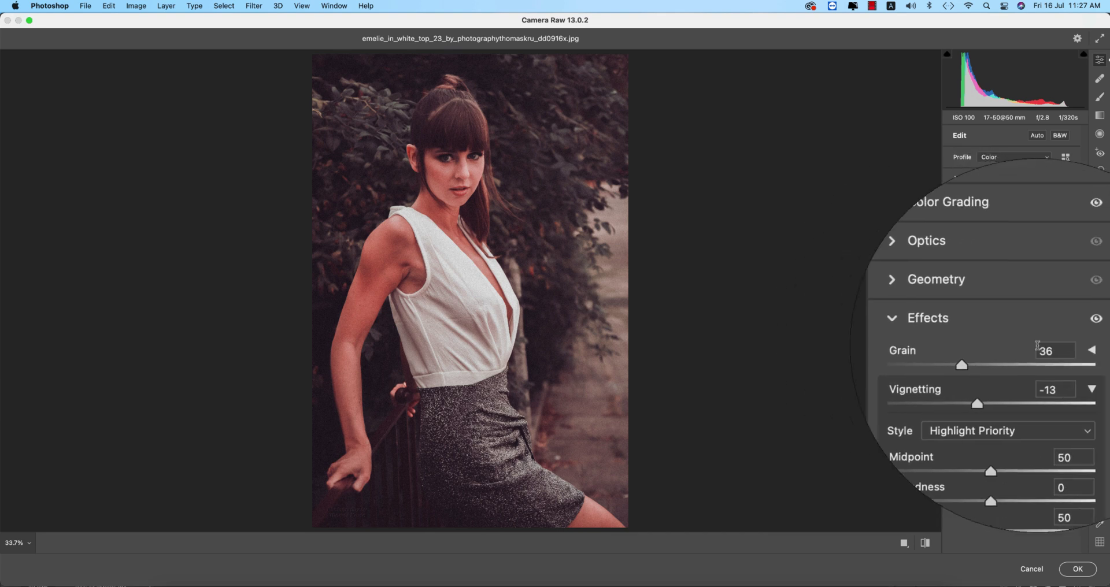
click(1043, 350)
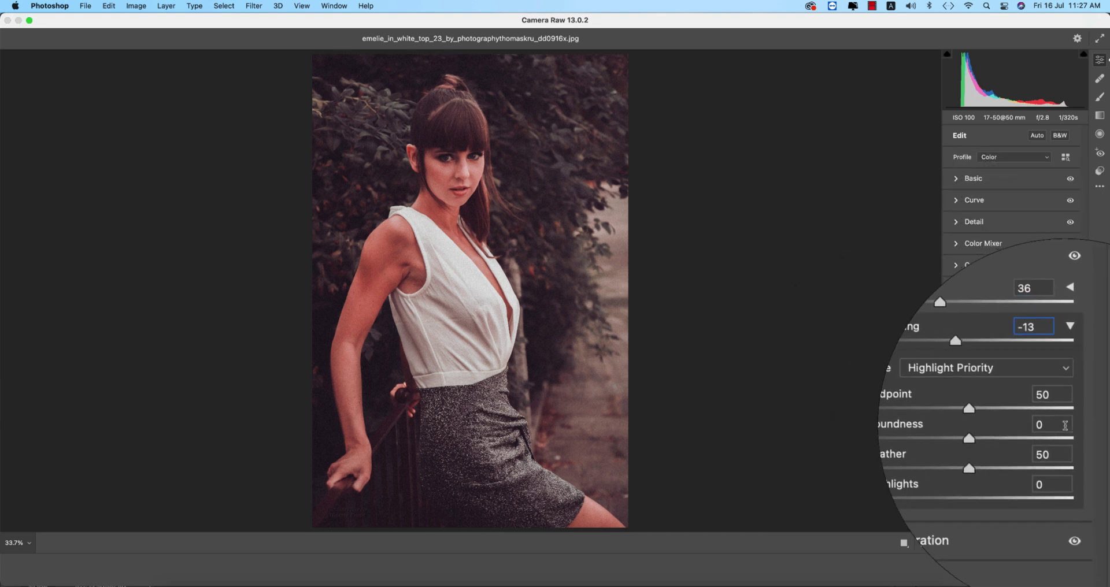
click(965, 336)
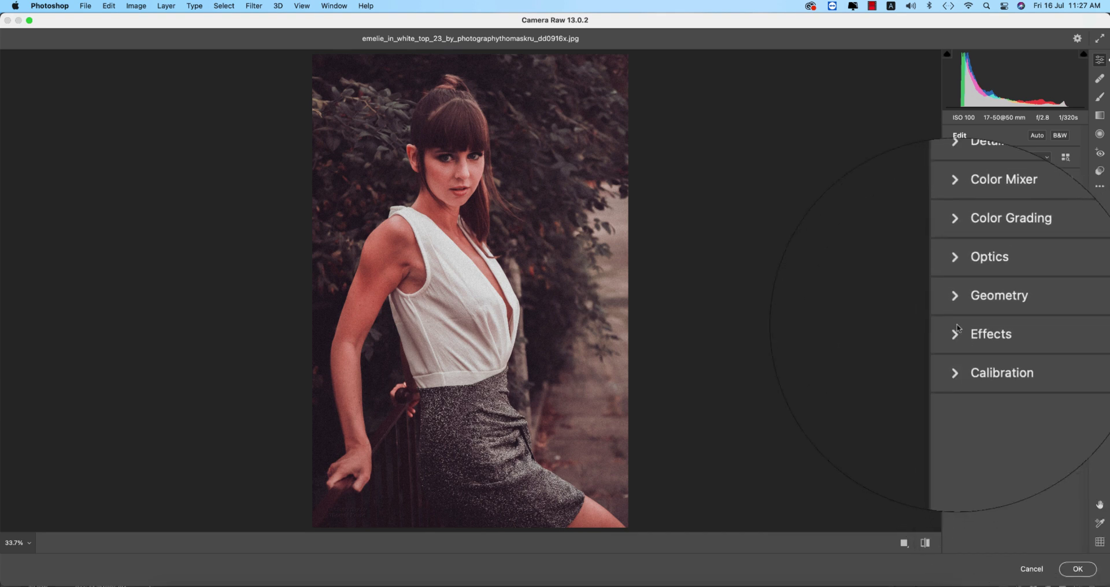
click(955, 304)
click(955, 302)
click(957, 293)
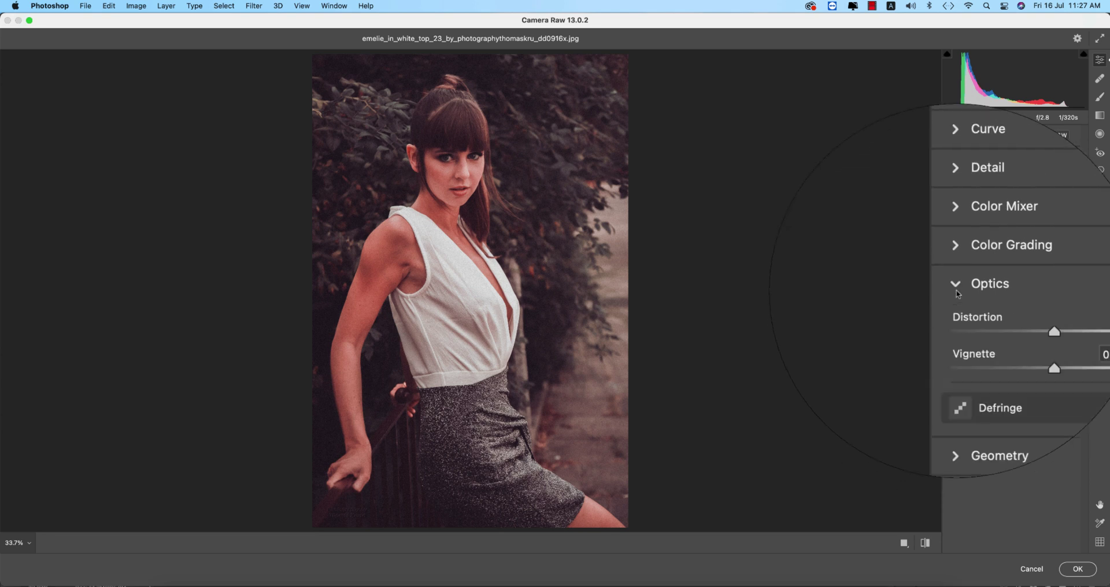
click(957, 293)
Switch Color Grading to Shadows and adjust the hue for a subtle purple tint.
click(961, 261)
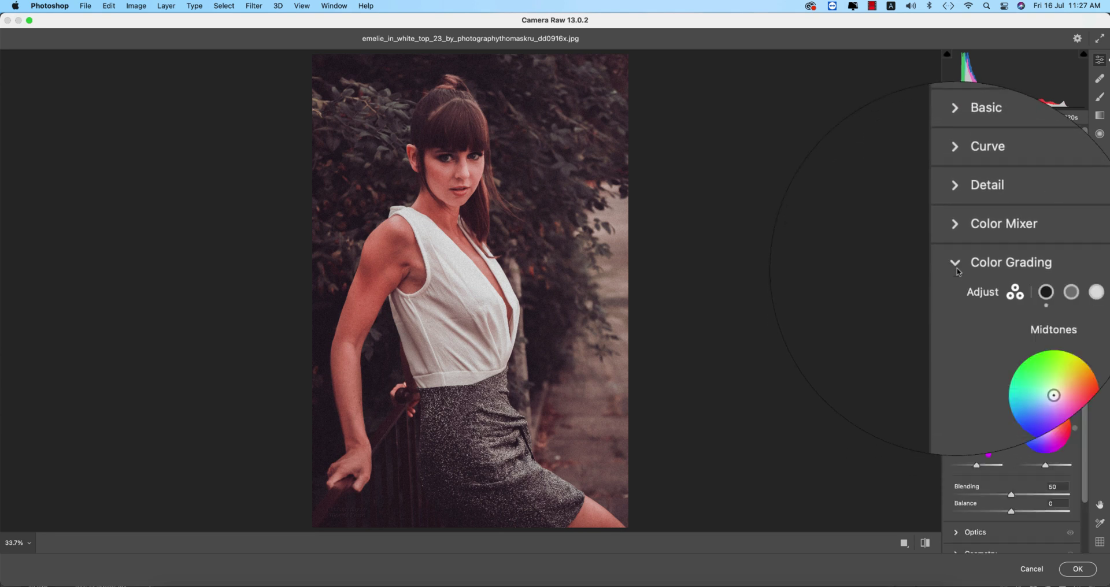
click(1009, 280)
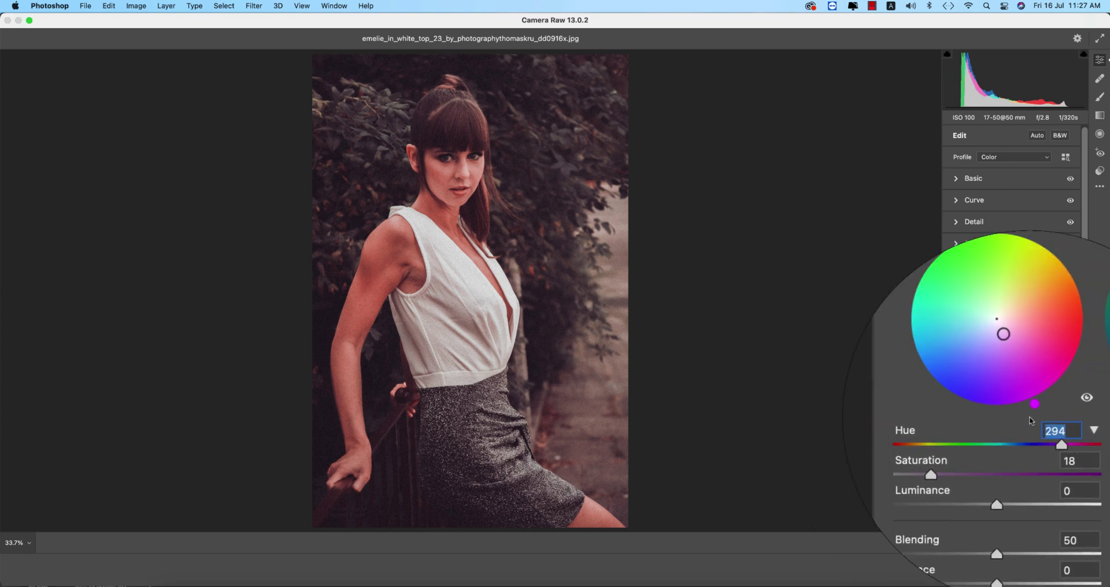
mouse_move(1049, 422)
mouse_down()
mouse_move(948, 430)
mouse_move(1046, 435)
mouse_up()
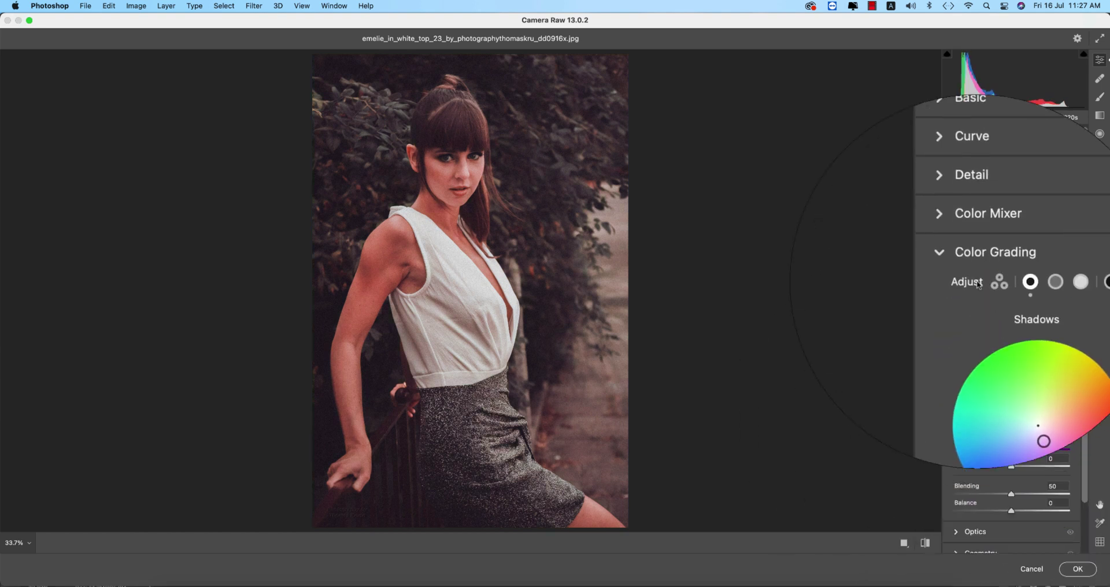
Check the Color Mixer saturation, then set the Color Grading shadow hue to about 284 purple.
click(983, 265)
click(983, 244)
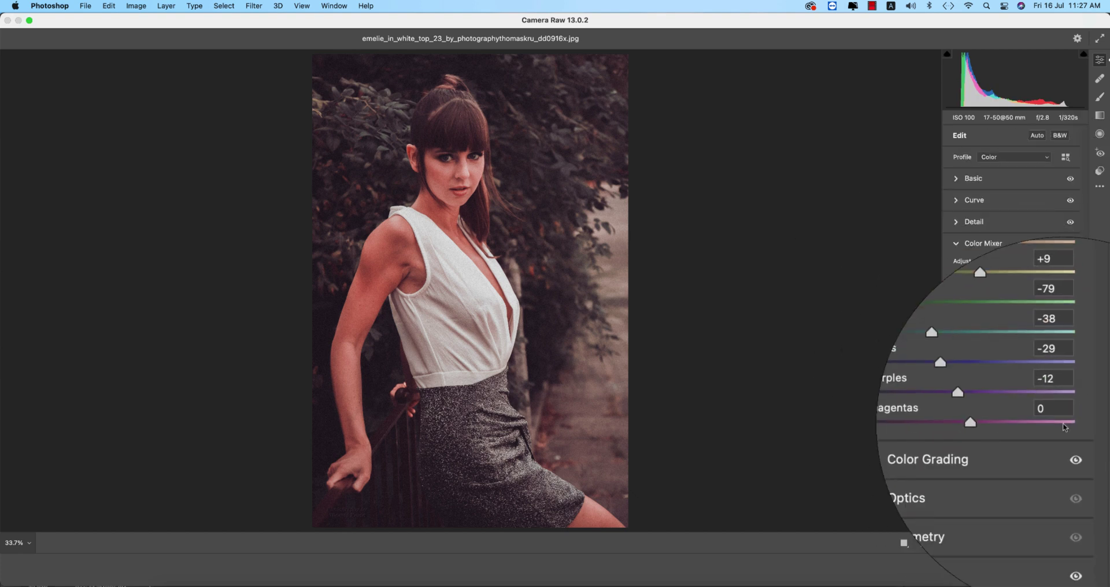
click(991, 279)
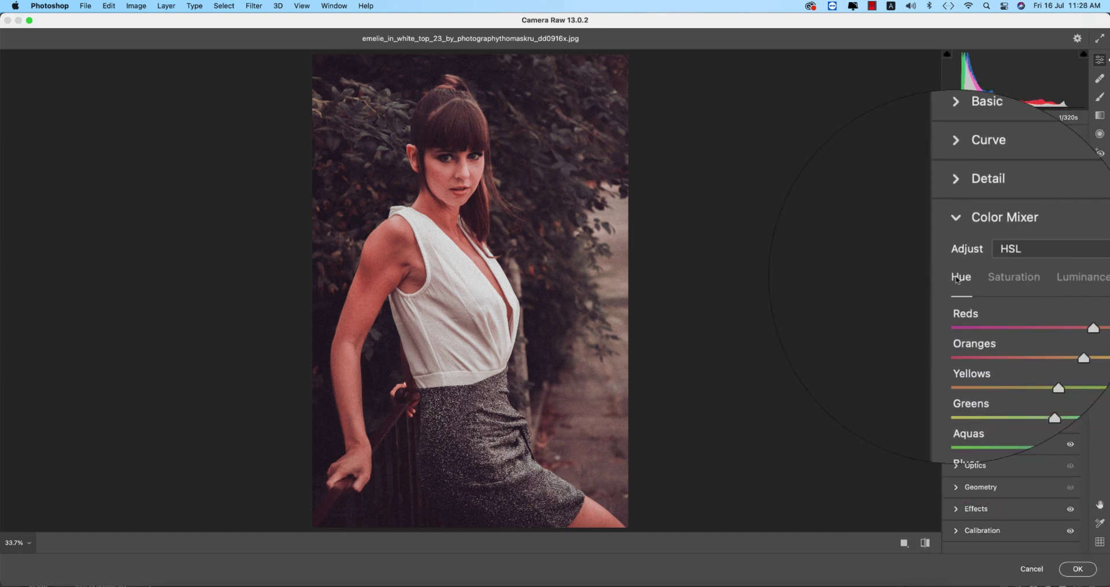
click(977, 245)
click(955, 269)
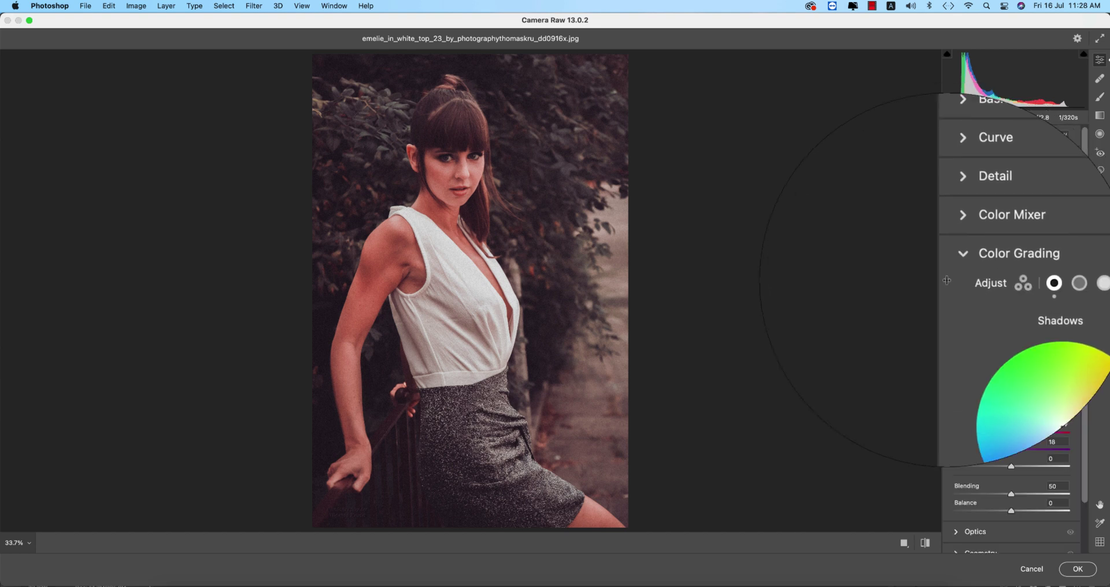
drag(1048, 436, 1028, 437)
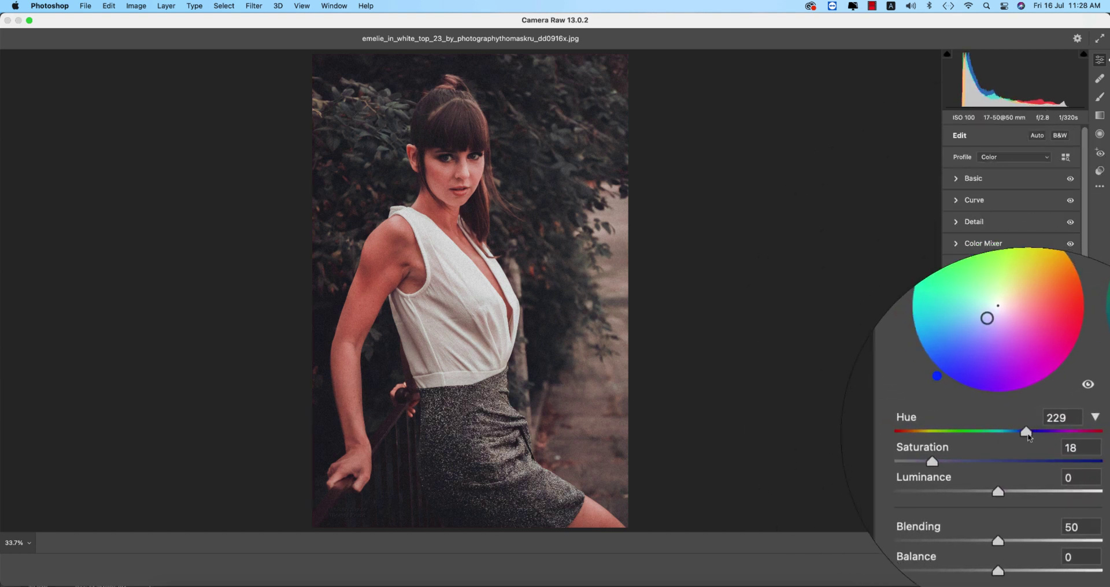
drag(1029, 438, 1046, 440)
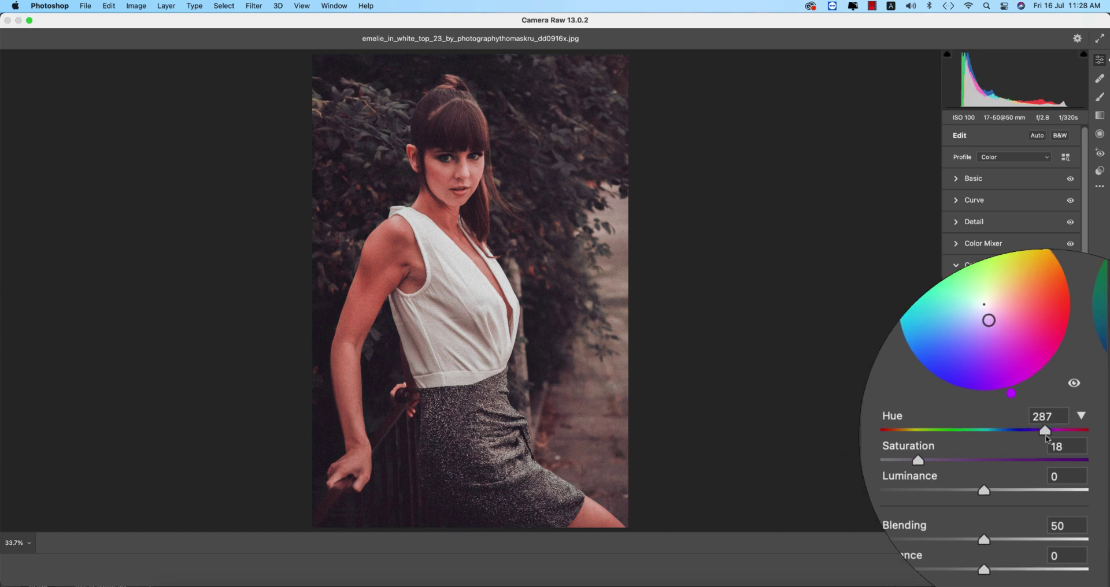
Review the Detail sharpening, Tone Curve and Basic white balance and exposure settings.
click(955, 266)
click(956, 223)
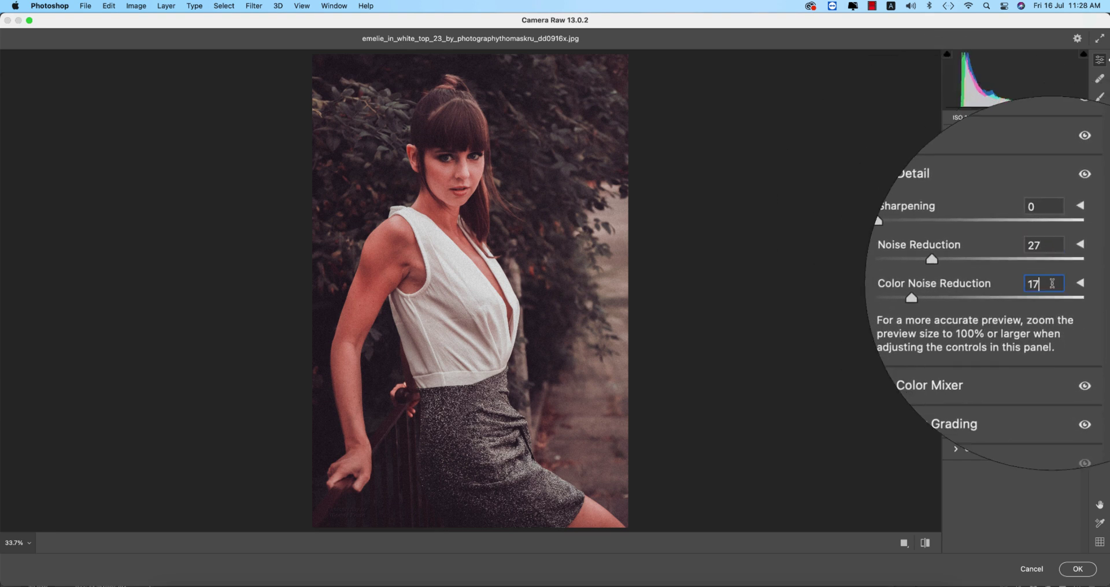
click(956, 223)
click(958, 200)
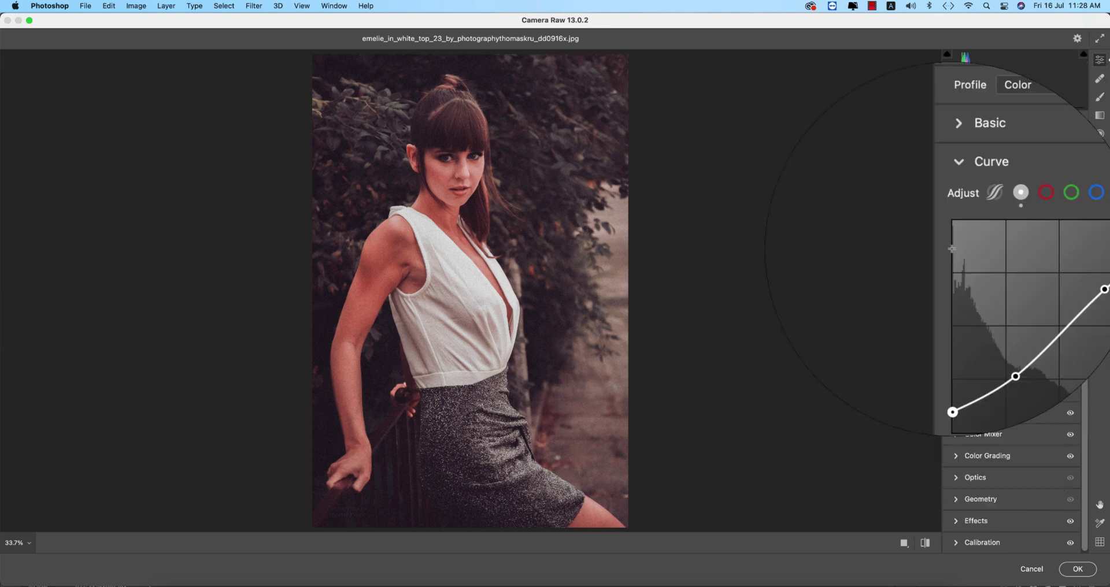
click(956, 200)
click(956, 181)
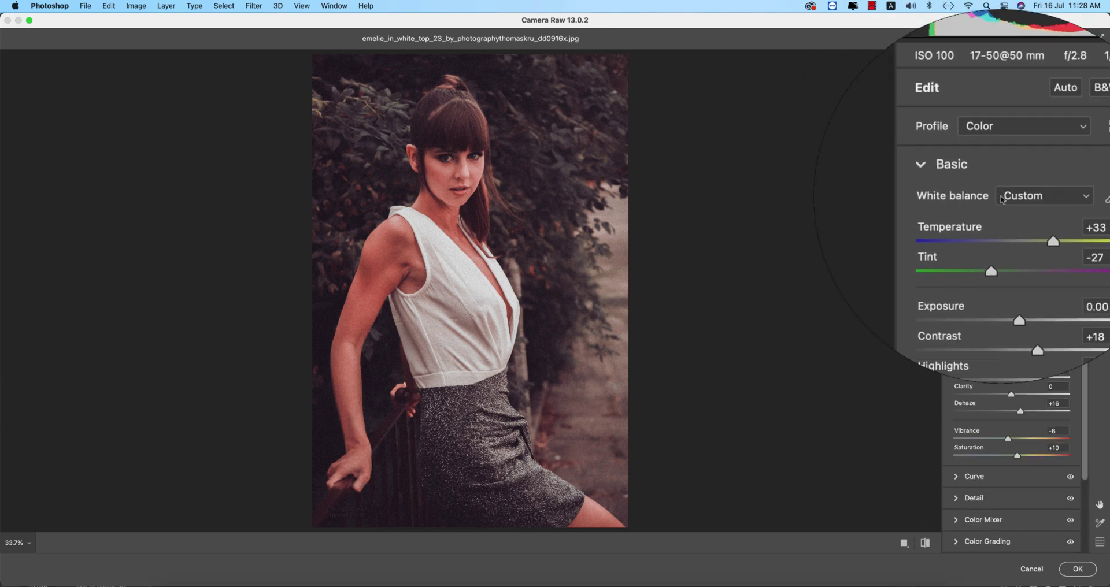
click(957, 179)
Apply the Camera Raw edits, then add a Color Efex Pro 4 Cross Processing layer.
click(1069, 565)
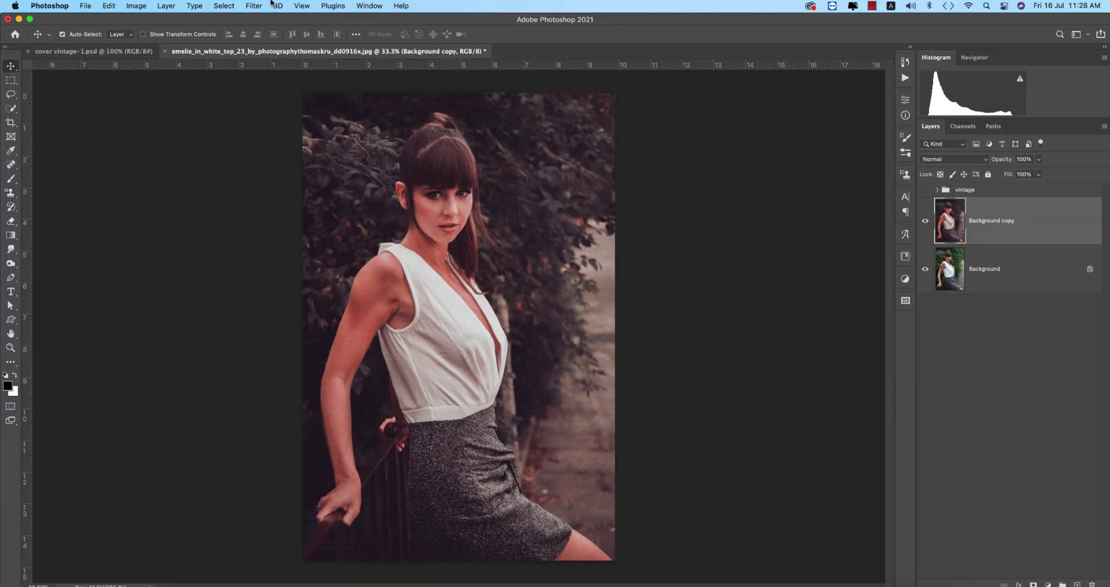
click(254, 6)
mouse_move(343, 305)
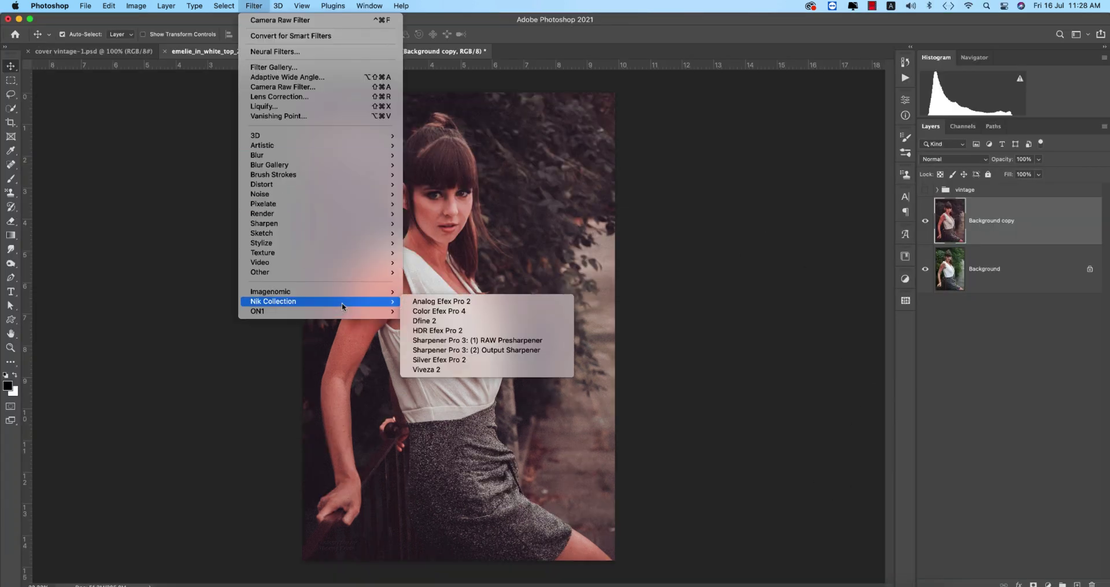
click(407, 310)
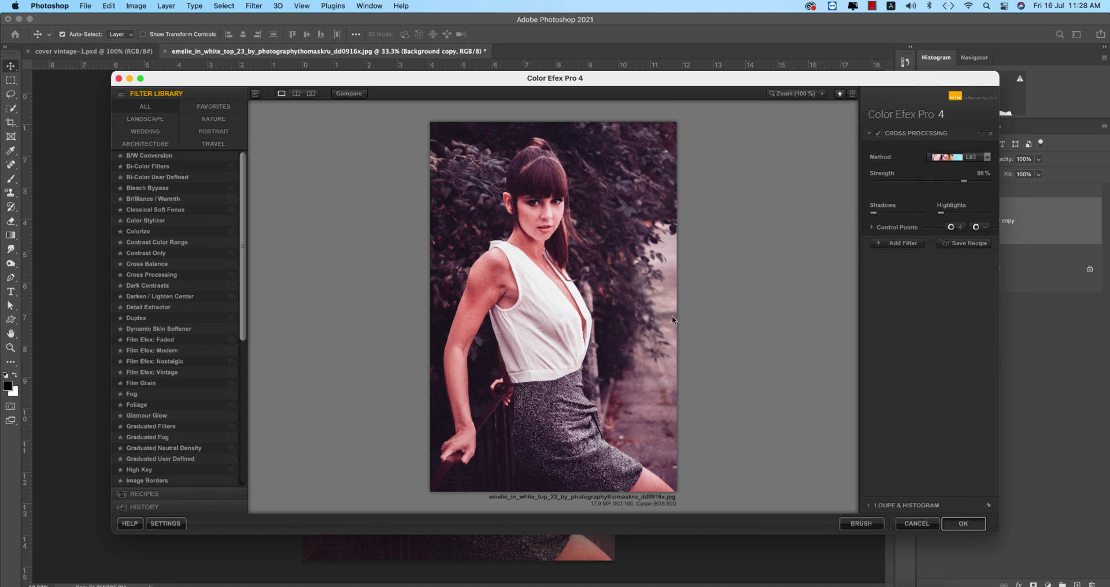
key(Return)
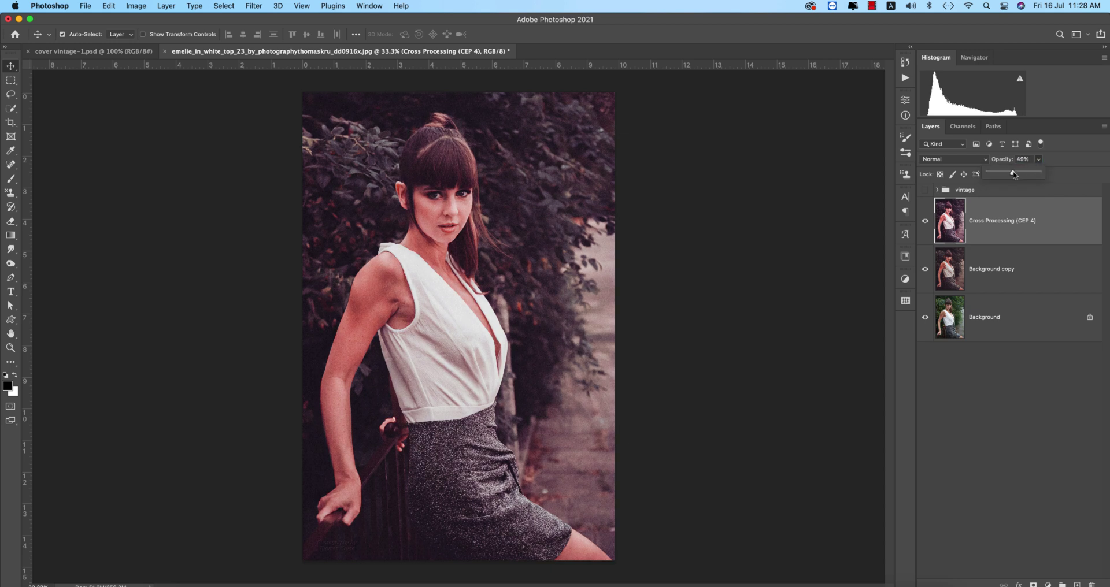
Save the image as Vintage in Photoshop format, accepting the format options.
key(super+s)
click(820, 326)
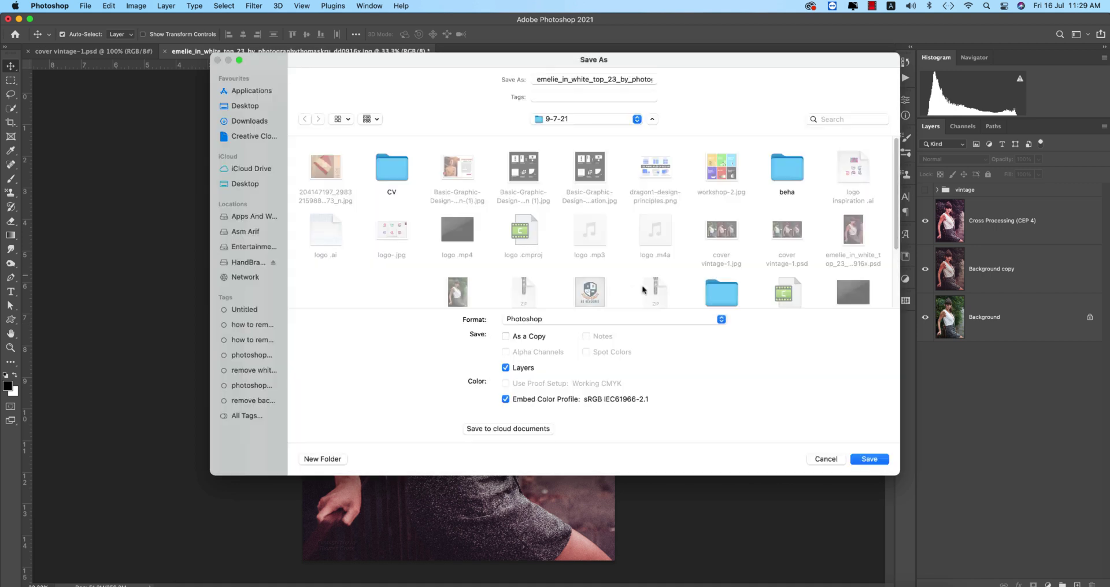
key(super+a)
click(579, 77)
key(super+a)
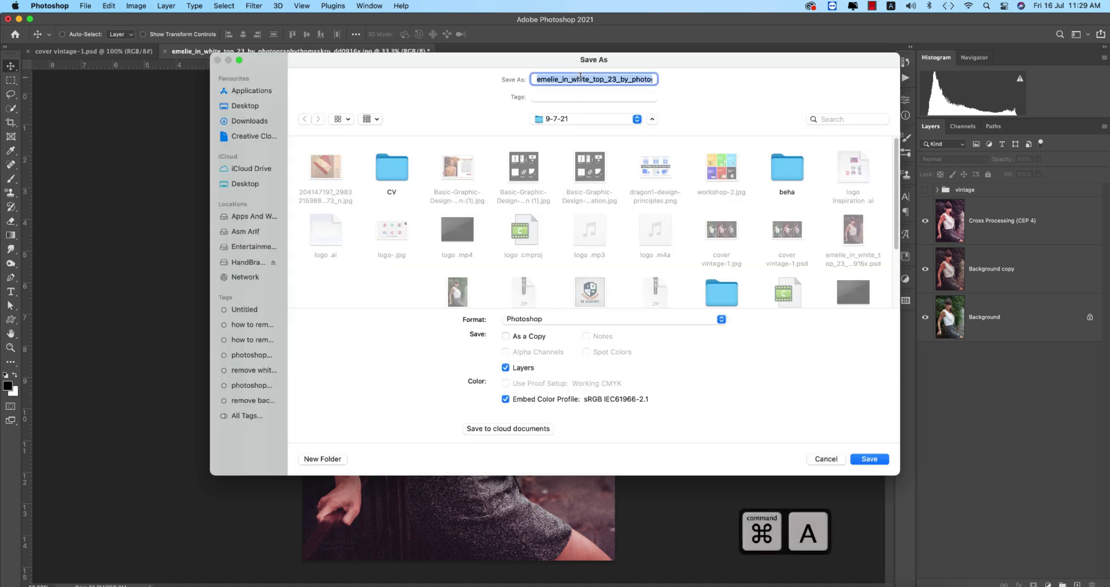
text(Vintage)
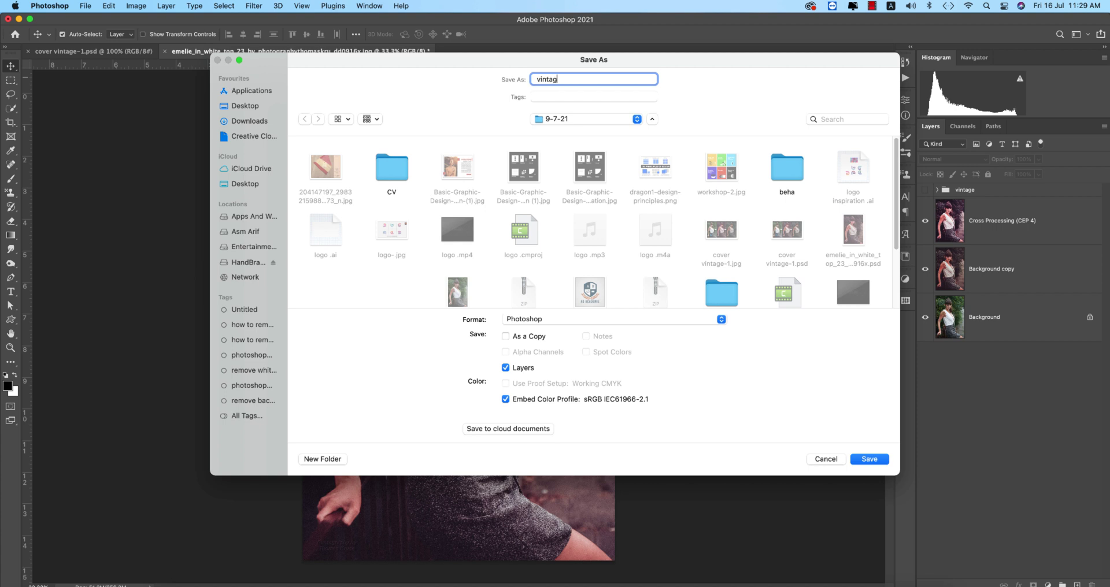
key(Return)
click(399, 162)
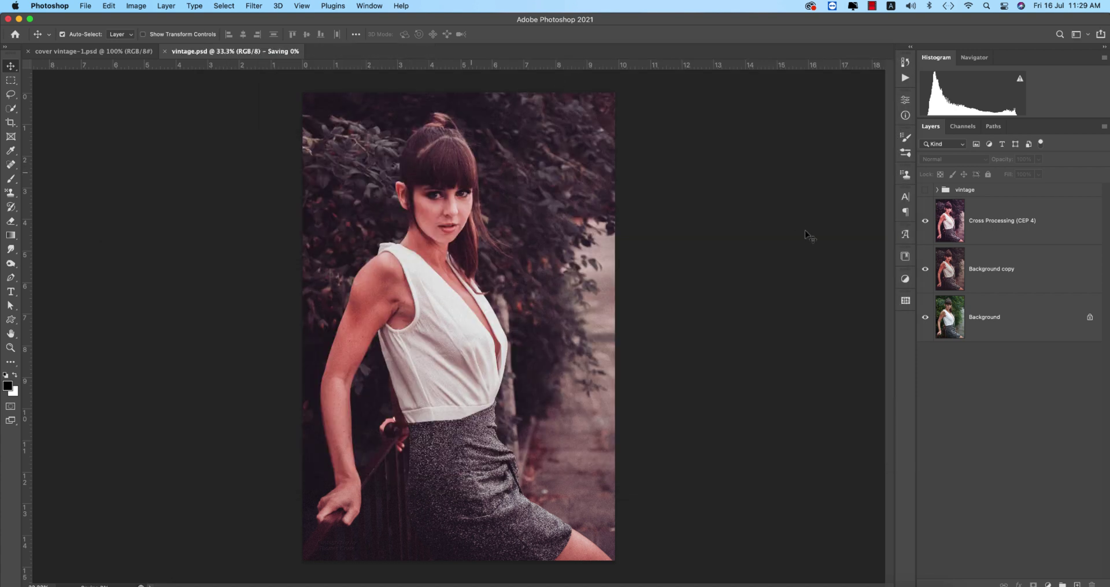
Group the Background copy and Cross Processing layers and name the group 'vintsge 2'.
click(991, 277)
super+click(997, 225)
key(super+g)
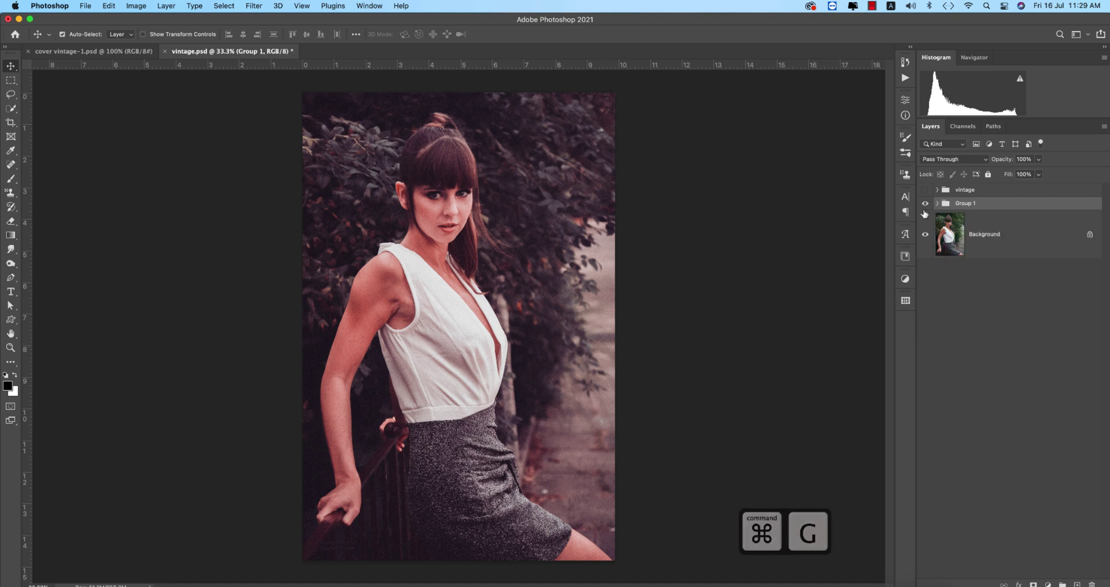
double_click(964, 203)
text(vintsge)
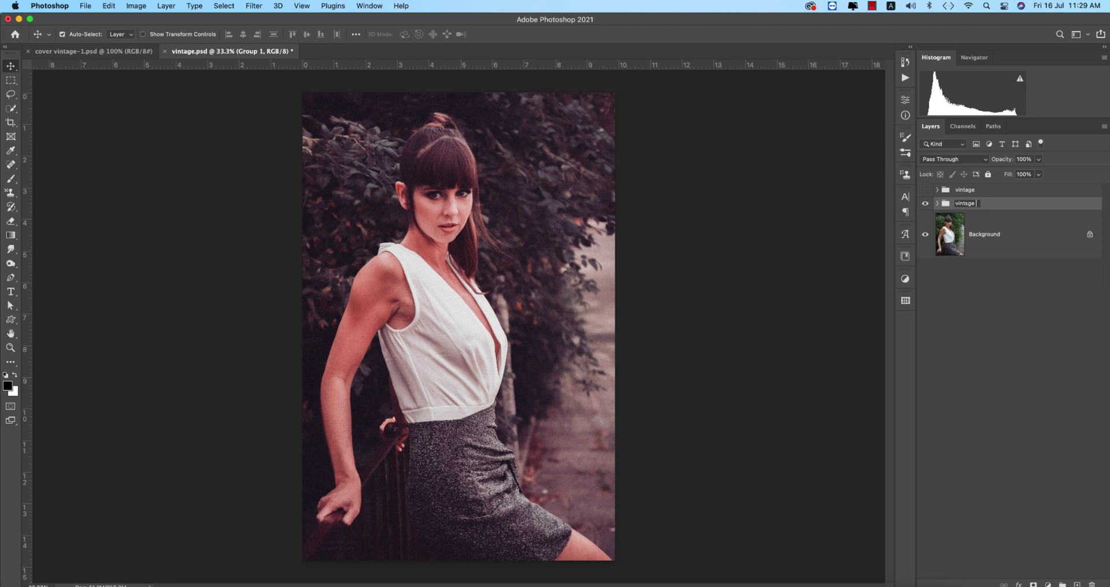
text( 2)
key(Return)
Toggle the vintage group's visibility to compare looks, then switch to cover vintage-1.psd.
click(924, 190)
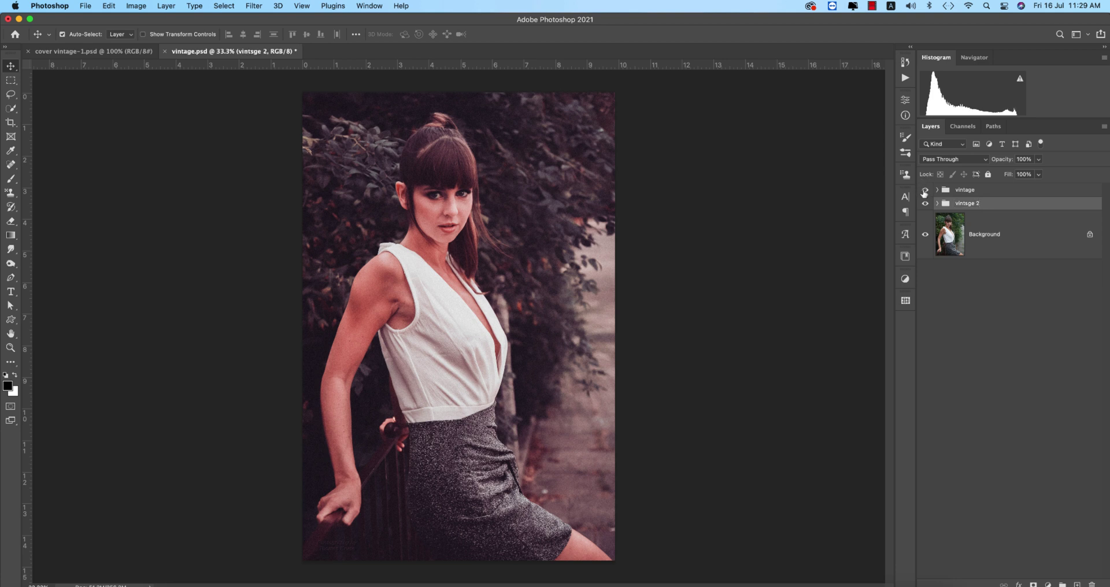
click(925, 191)
click(925, 191)
click(926, 191)
click(765, 329)
click(51, 51)
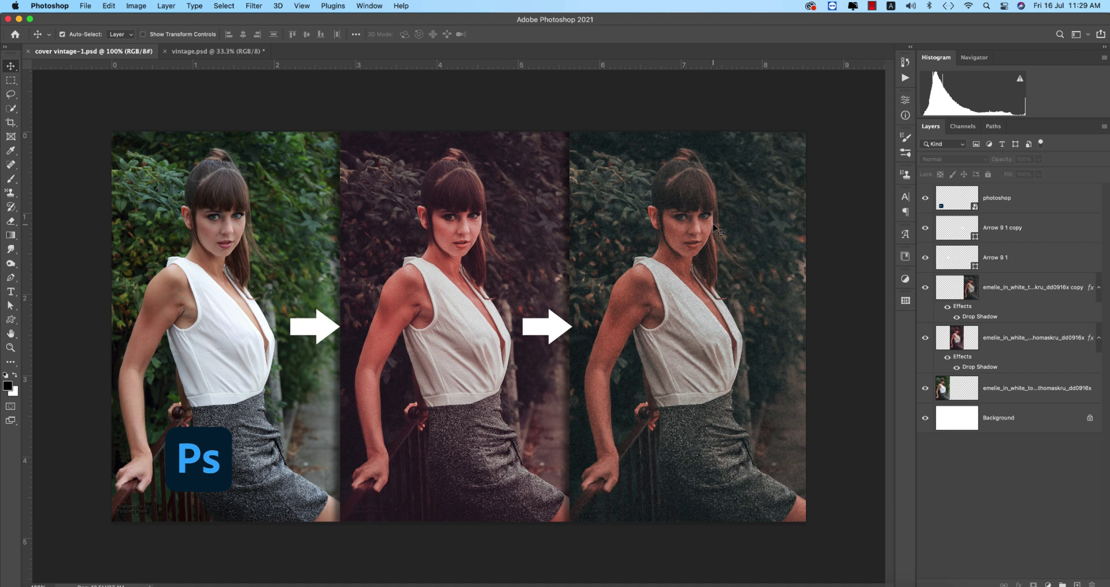
Zoom the cover vintage-1.psd comparison slightly, then return to the vintage.psd document.
scroll(670, 254, up, 1)
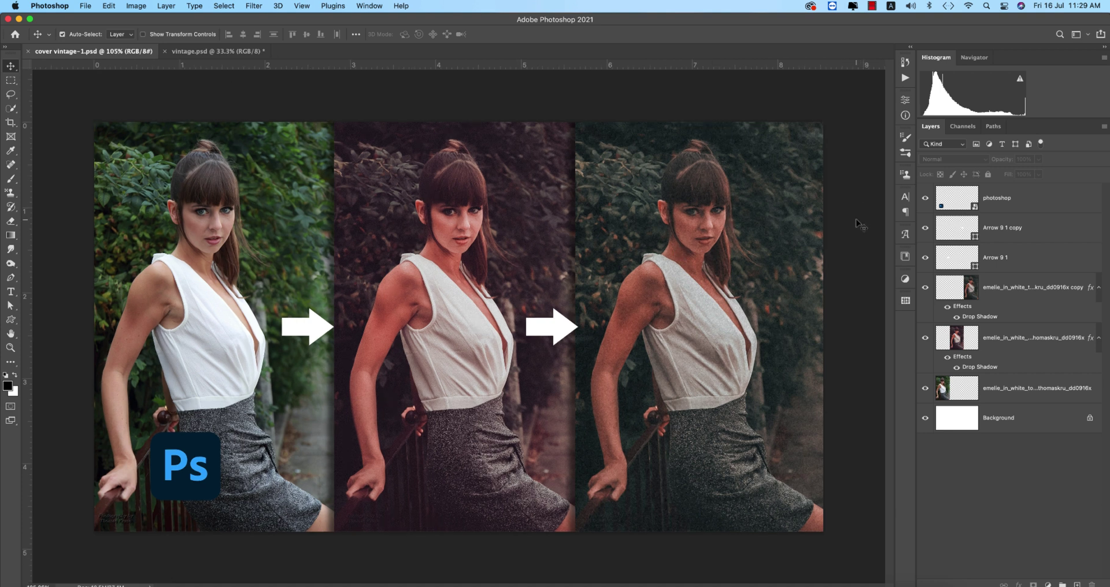
click(231, 56)
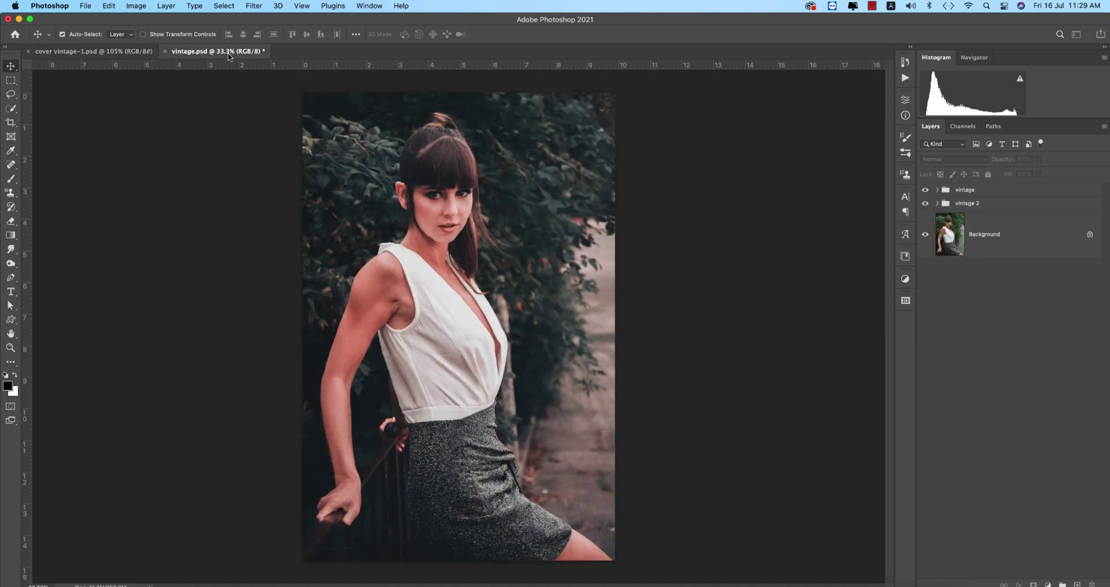